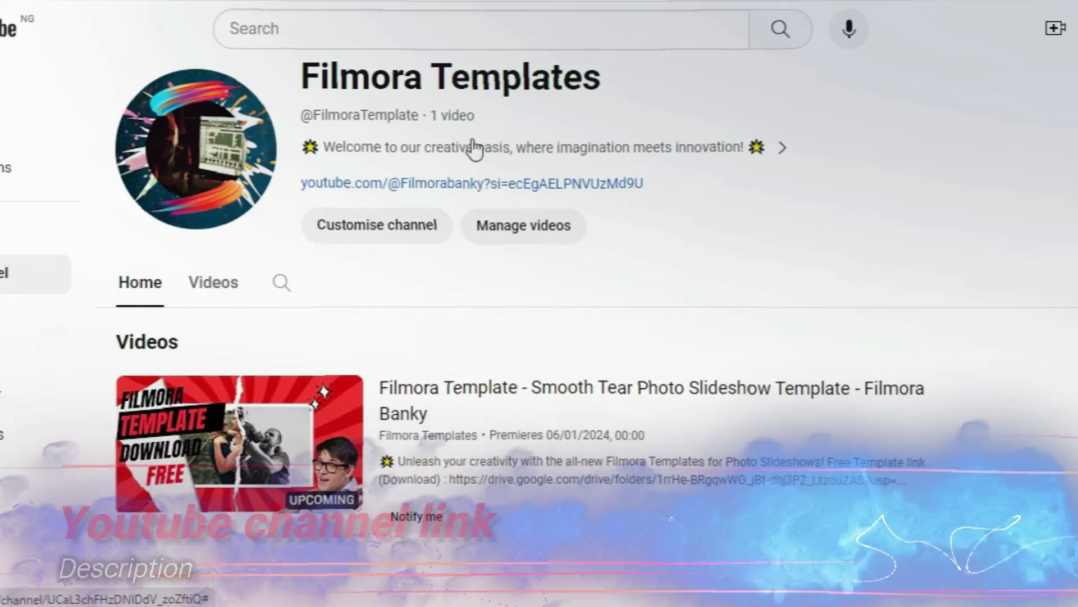
- Go to the Filmora Templates channel page from the avatar menu and scroll down to its Videos row
{"action": "left_click", "coordinate": [1073, 28]}
{"action": "left_click", "coordinate": [933, 89]}
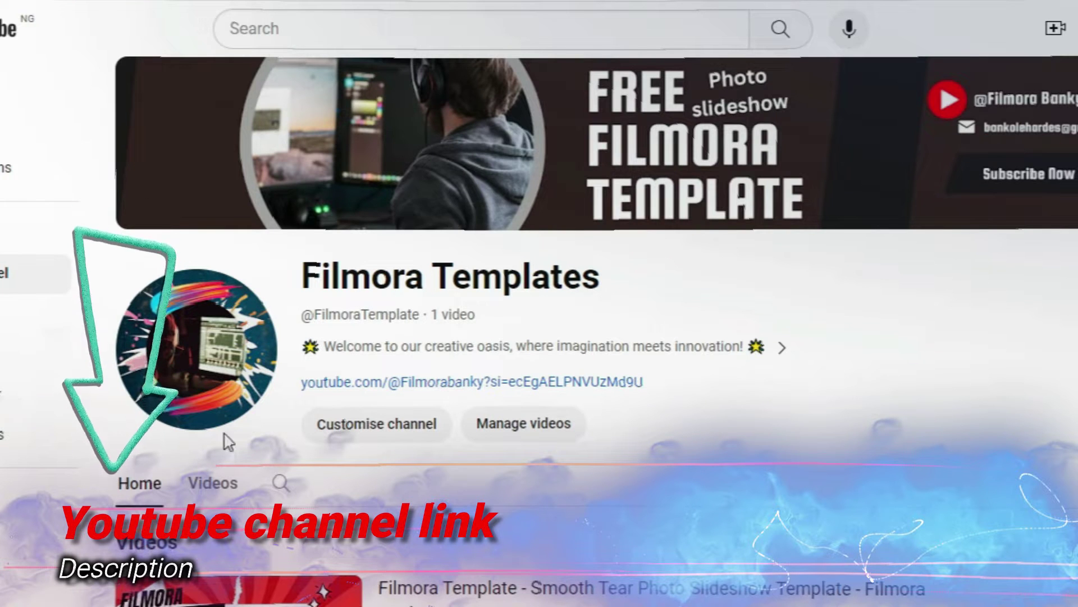
{"action": "scroll", "coordinate": [713, 232], "scroll_direction": "down", "scroll_amount": 3}
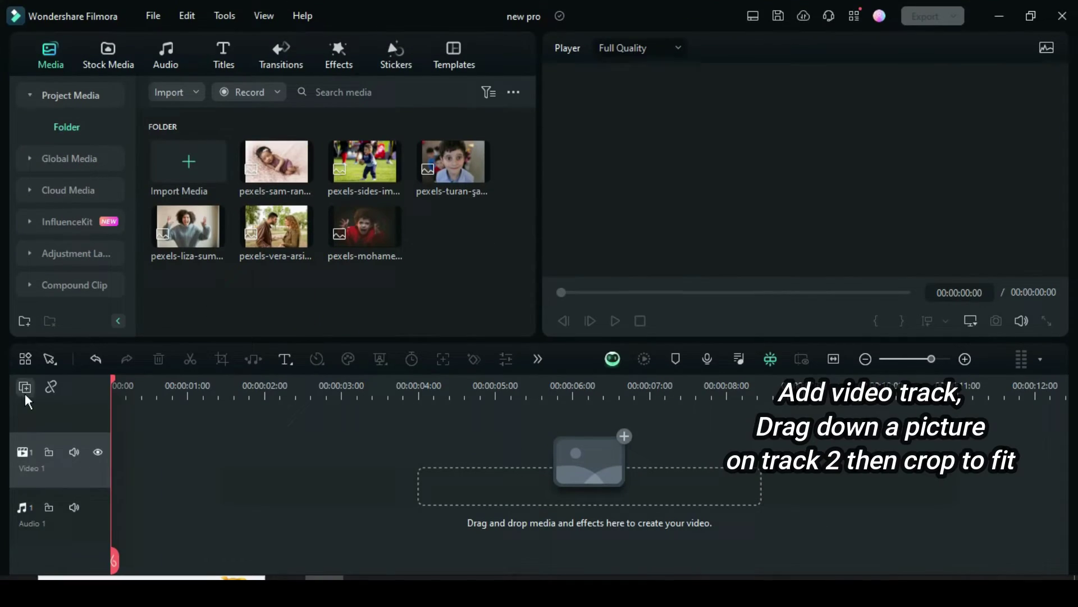
- Add a new video track and set the timeline tracks to normal height
{"action": "left_click", "coordinate": [25, 387]}
{"action": "left_click", "coordinate": [70, 412]}
{"action": "left_click", "coordinate": [25, 386]}
{"action": "mouse_move", "coordinate": [68, 534]}
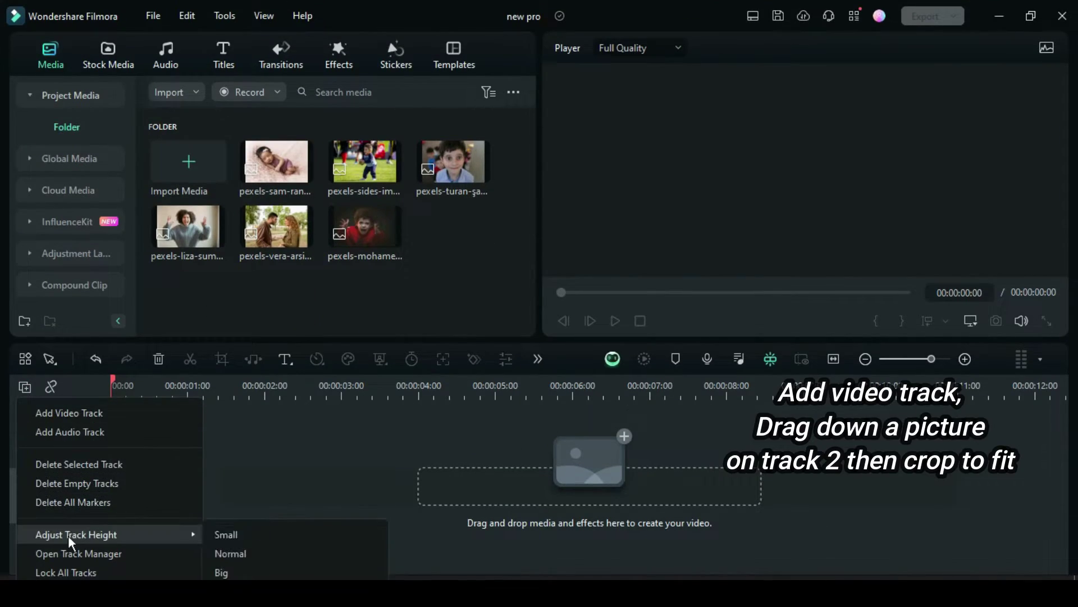
{"action": "left_click", "coordinate": [245, 551]}
- Place the shouting-child photo on Video 2 and crop it to fit the frame
{"action": "left_click", "coordinate": [60, 447]}
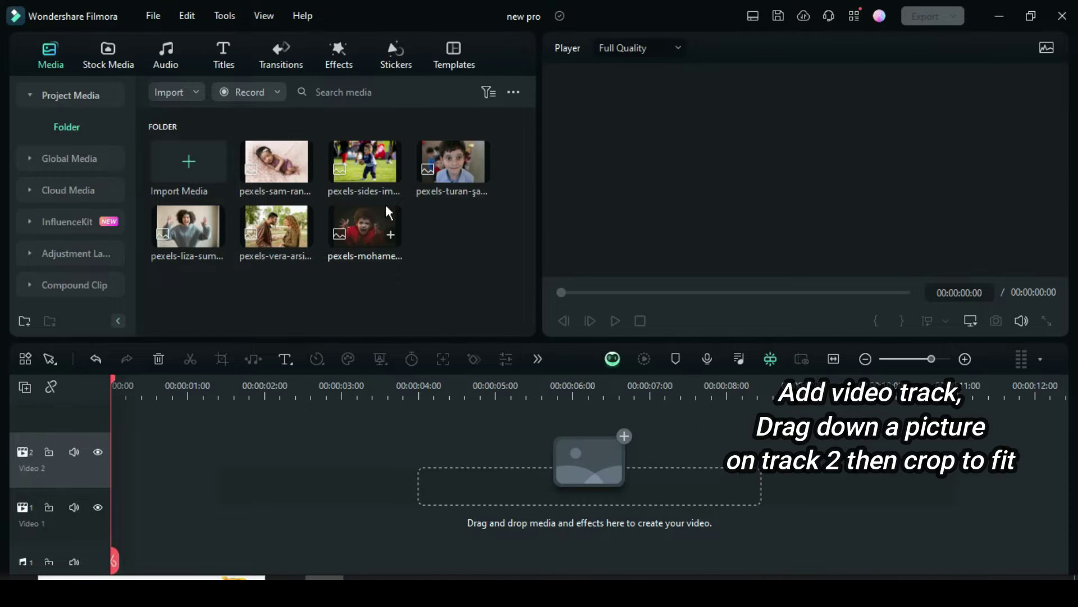
{"action": "left_click_drag", "start_coordinate": [311, 285], "coordinate": [127, 466]}
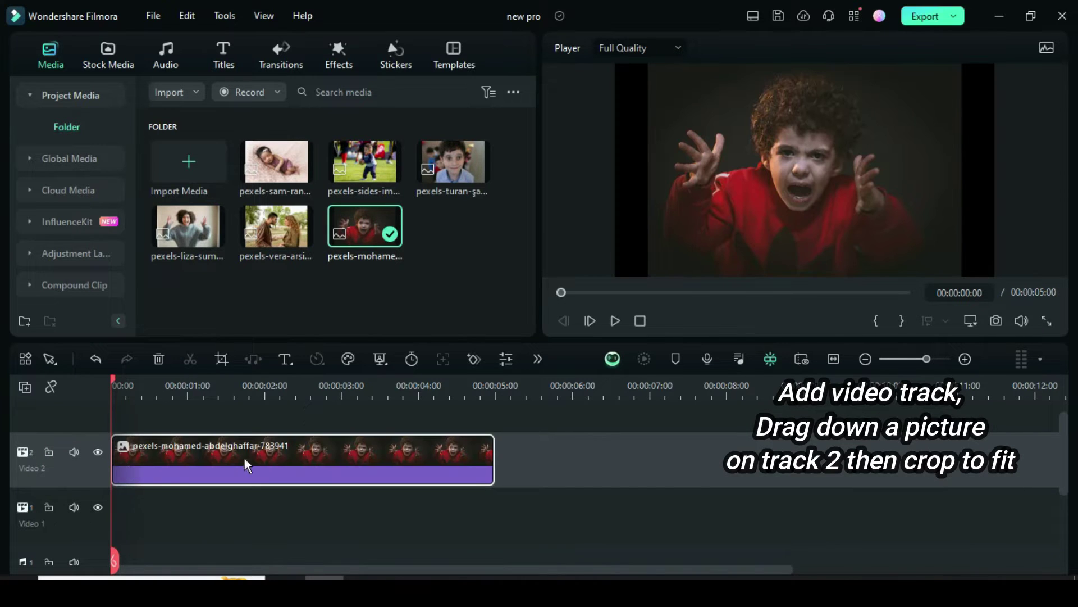
{"action": "right_click", "coordinate": [265, 456]}
{"action": "left_click", "coordinate": [304, 220]}
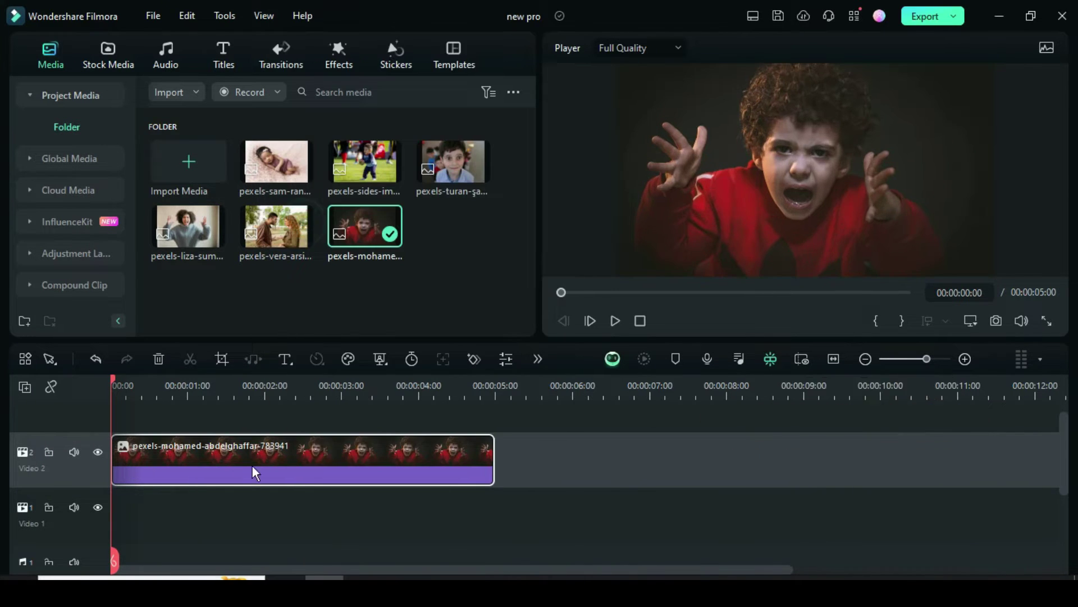
- Search the effects for 'motion paralla' and apply Motion Parallax to the photo clip
{"action": "left_click", "coordinate": [343, 56]}
{"action": "left_click", "coordinate": [305, 86]}
{"action": "type", "text": "mo"}
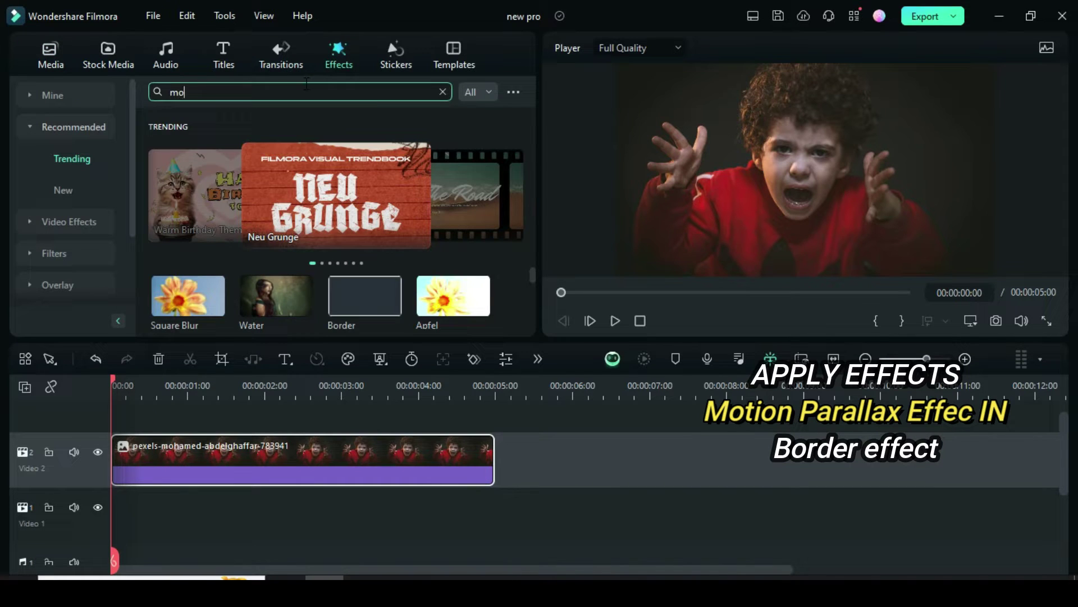
{"action": "type", "text": "tion parallax effect"}
{"action": "key", "text": "Return"}
{"action": "mouse_move", "coordinate": [217, 270]}
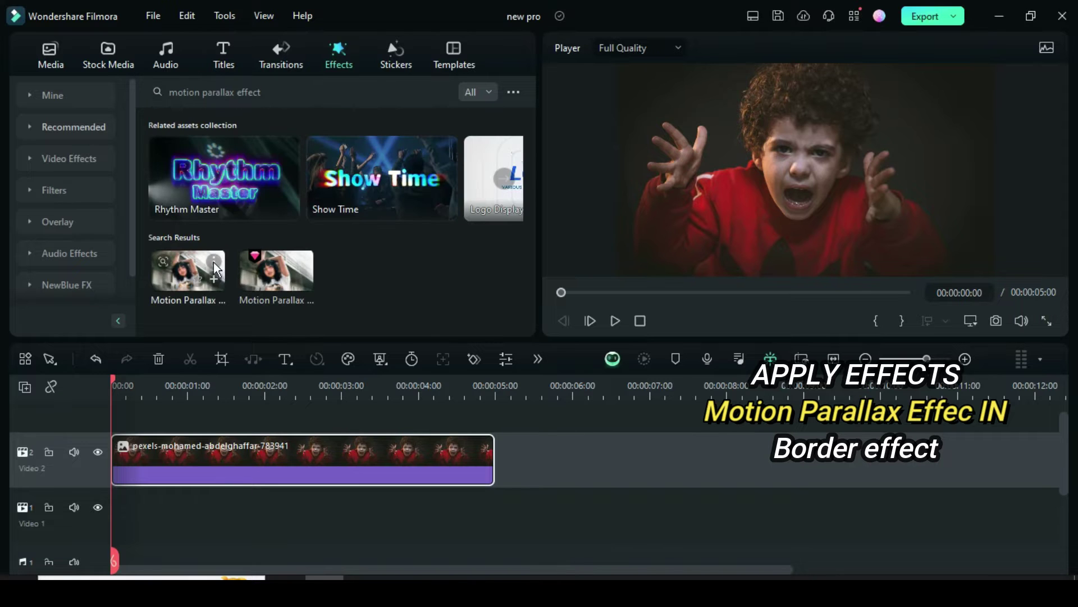
{"action": "left_click_drag", "start_coordinate": [277, 271], "coordinate": [253, 462]}
{"action": "left_click", "coordinate": [444, 92]}
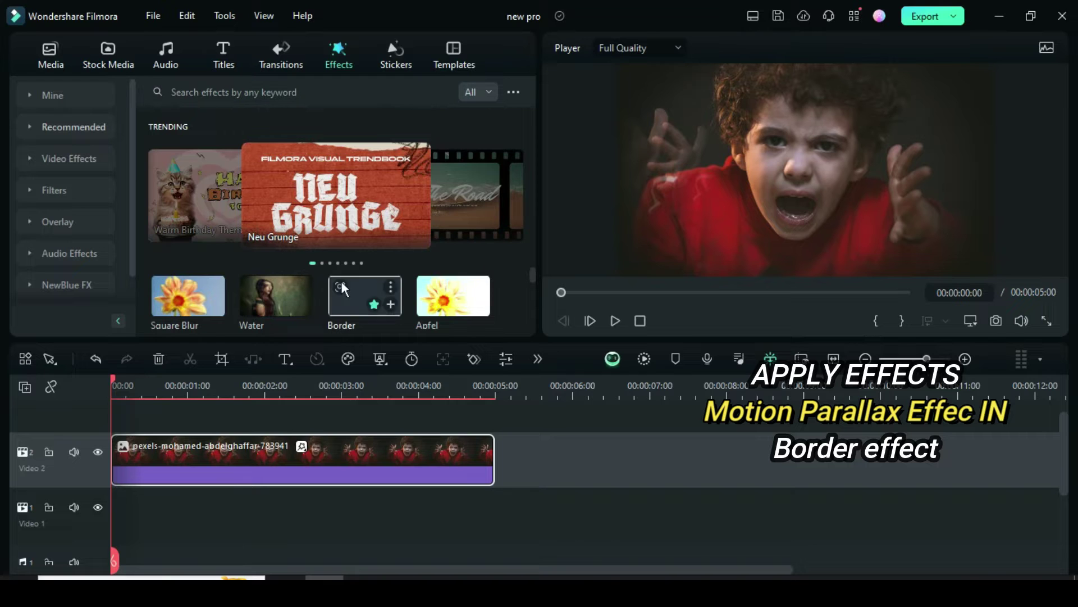
- Apply the Border effect to the photo with size 5 and blur 1
{"action": "double_click", "coordinate": [241, 464]}
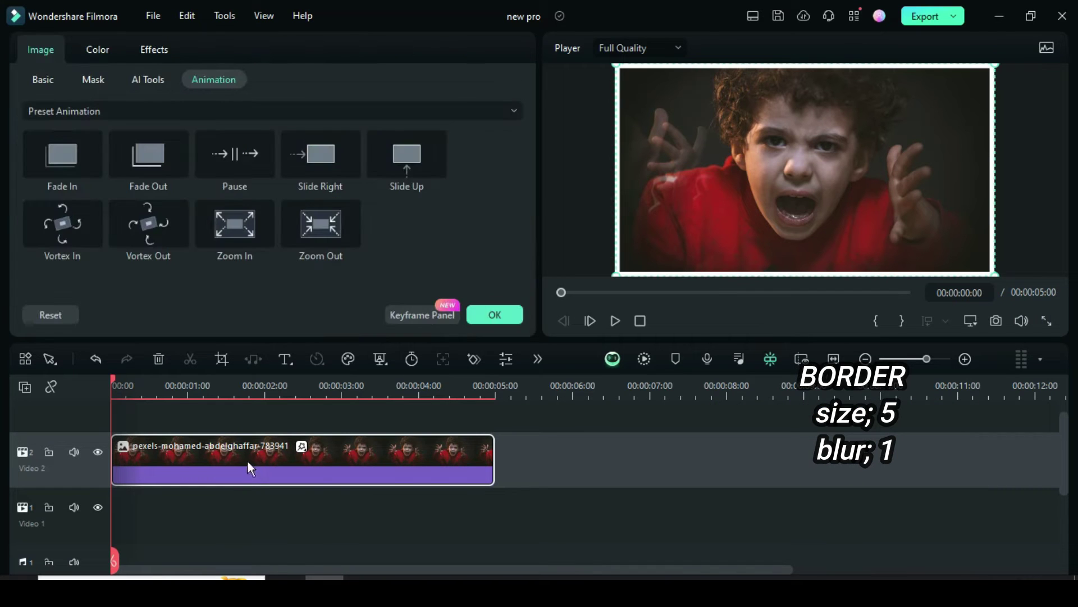
{"action": "left_click", "coordinate": [147, 51]}
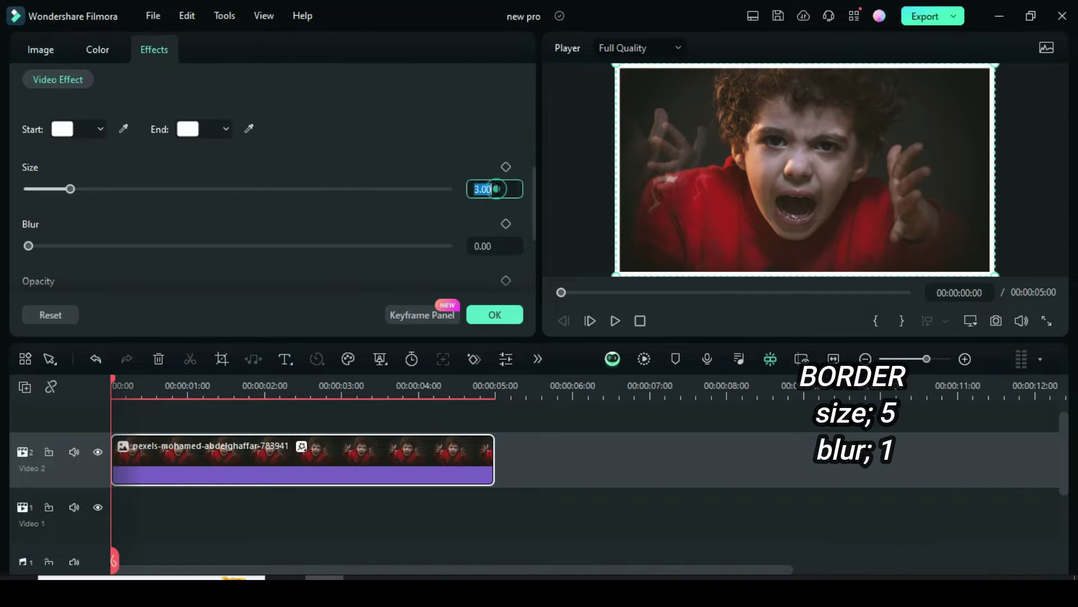
{"action": "type", "text": "5"}
{"action": "left_click", "coordinate": [396, 210]}
{"action": "type", "text": "1"}
{"action": "left_click", "coordinate": [414, 224]}
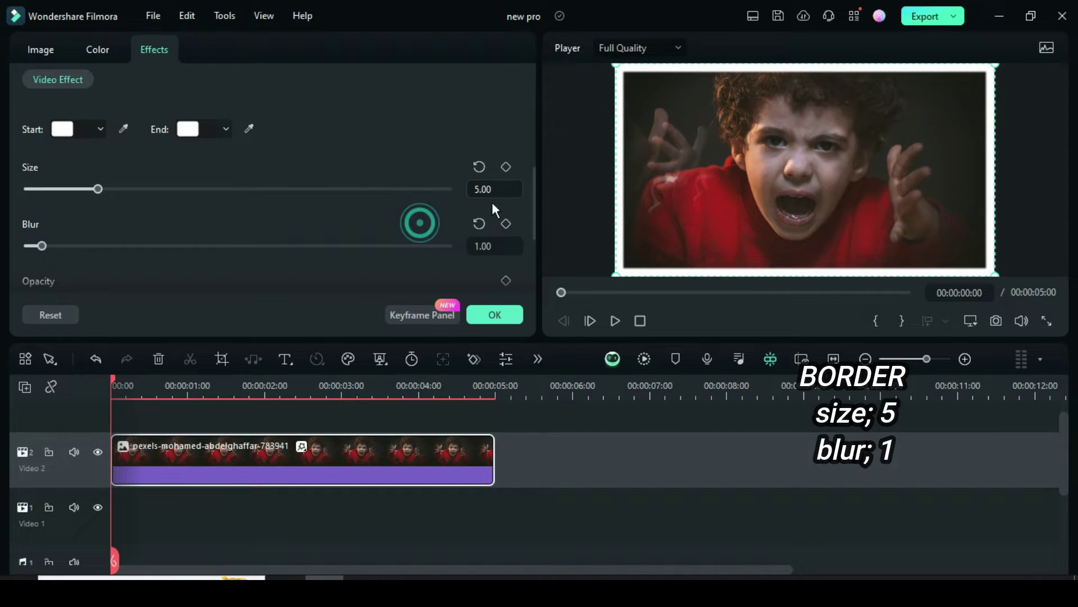
- Scale the photo to 60% and keyframe Position X from -1920 to 0 one frame later
{"action": "left_click", "coordinate": [45, 46]}
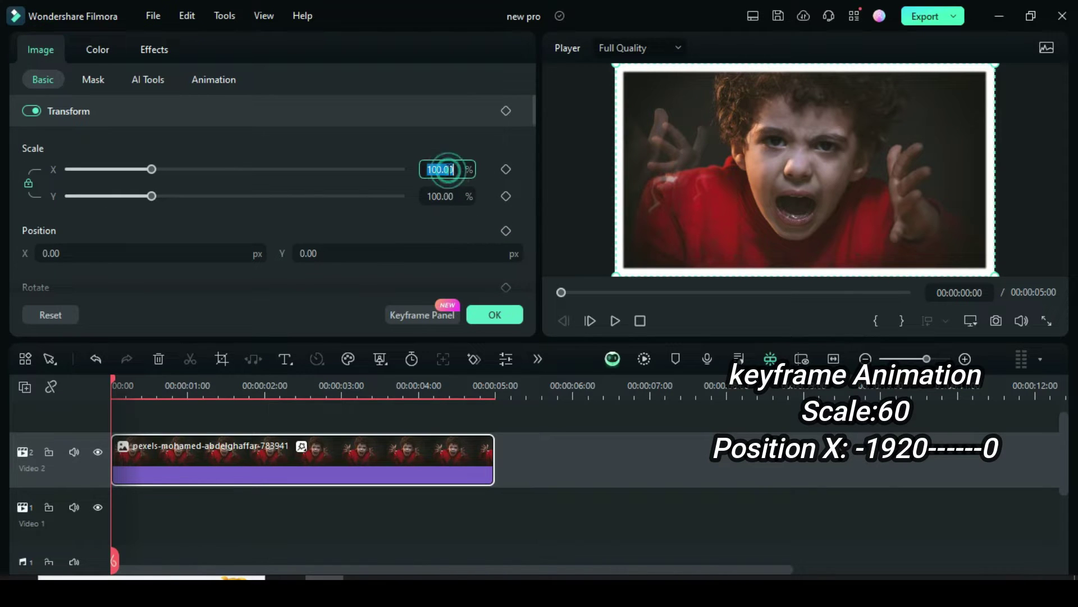
{"action": "type", "text": "60"}
{"action": "left_click", "coordinate": [369, 149]}
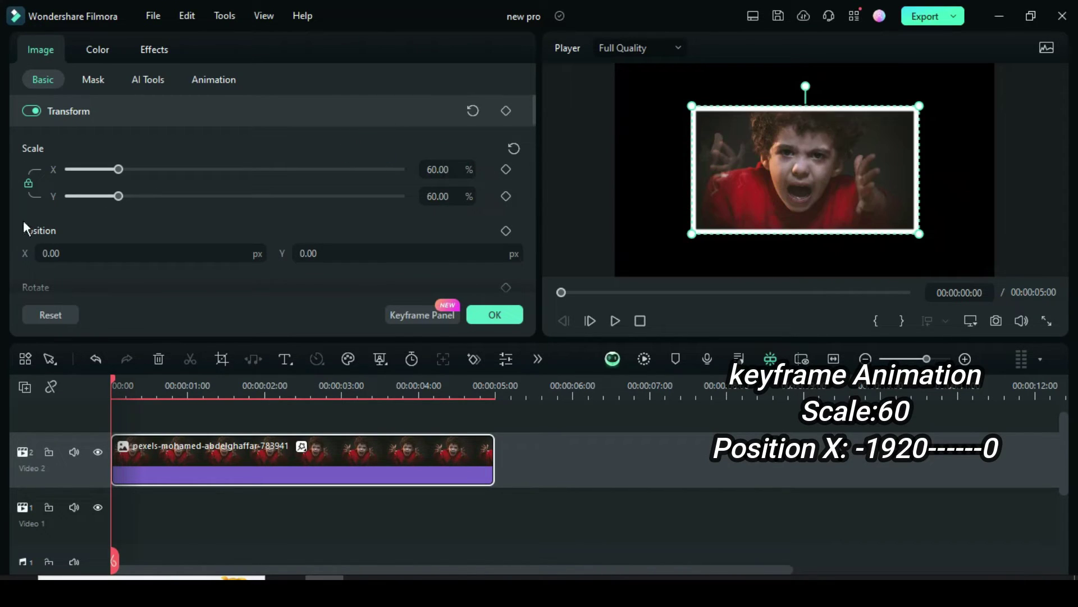
{"action": "left_click", "coordinate": [505, 231]}
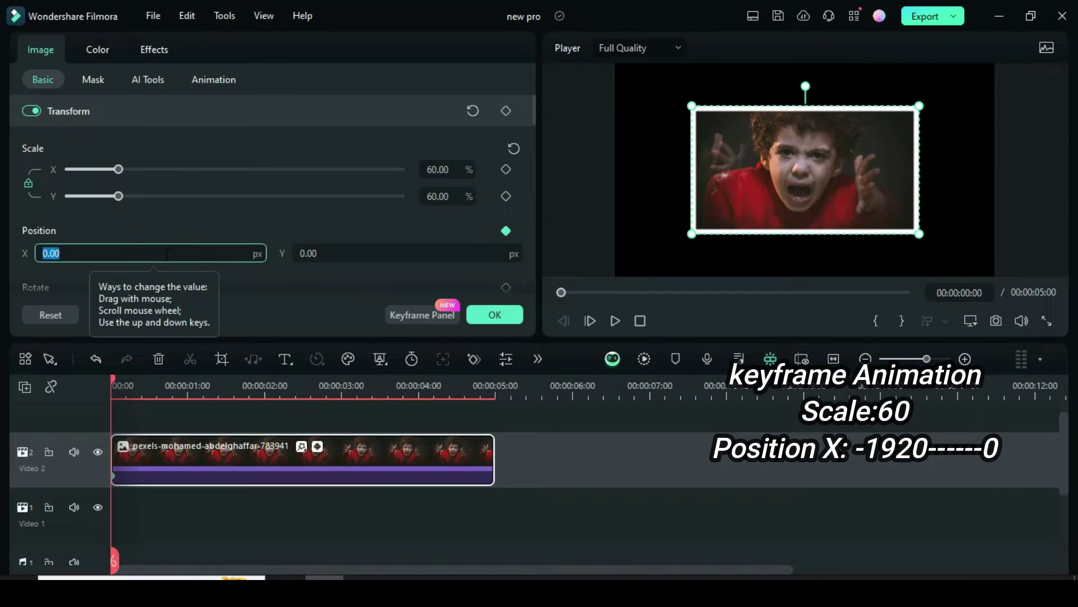
{"action": "type", "text": "-1920"}
{"action": "left_click", "coordinate": [142, 225]}
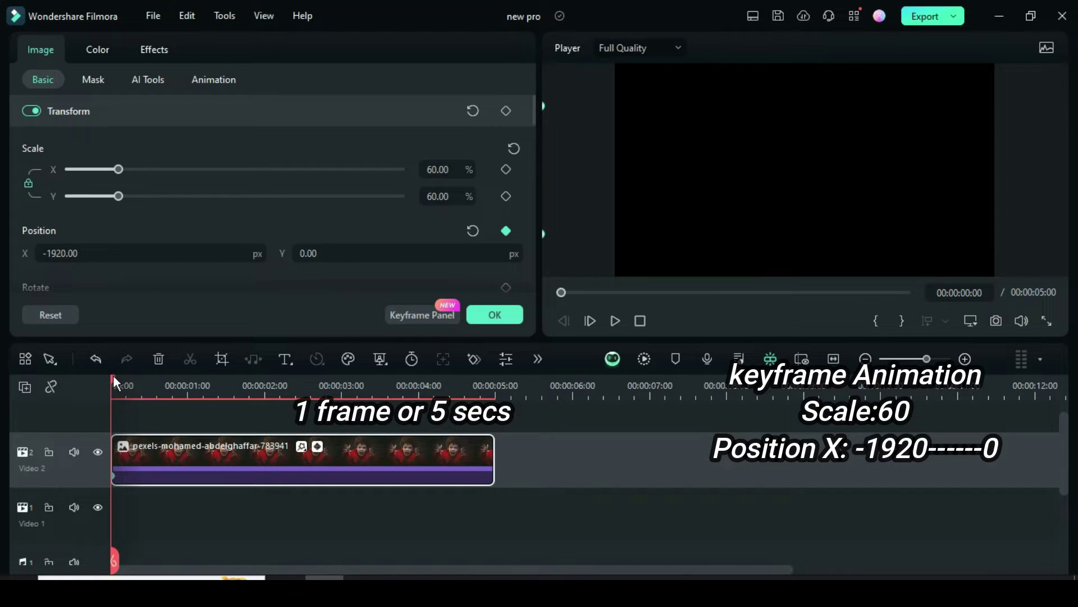
{"action": "left_click_drag", "start_coordinate": [124, 380], "coordinate": [125, 379]}
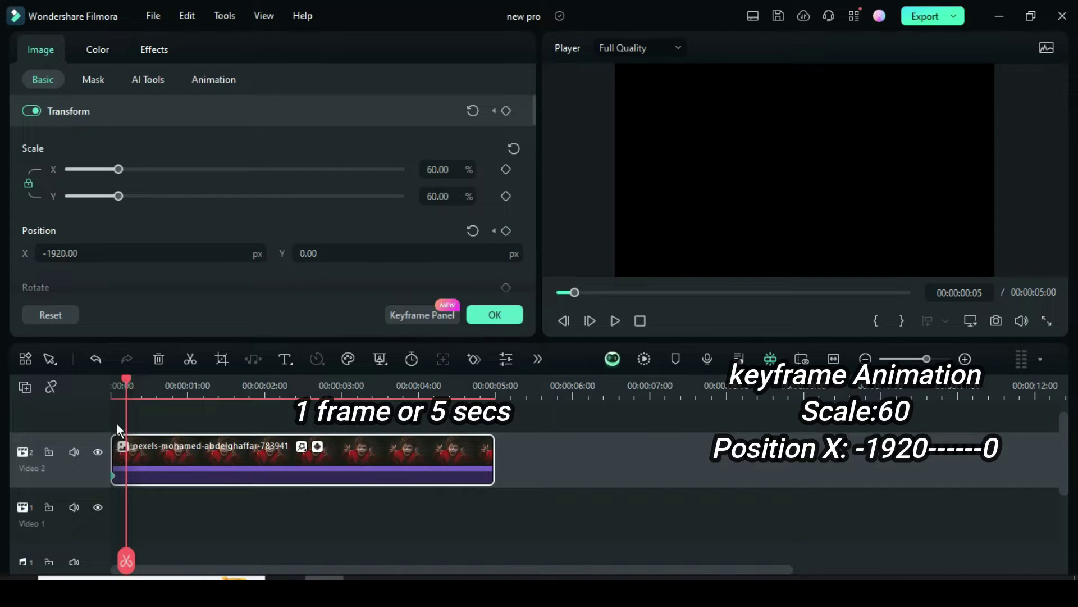
{"action": "left_click", "coordinate": [473, 232]}
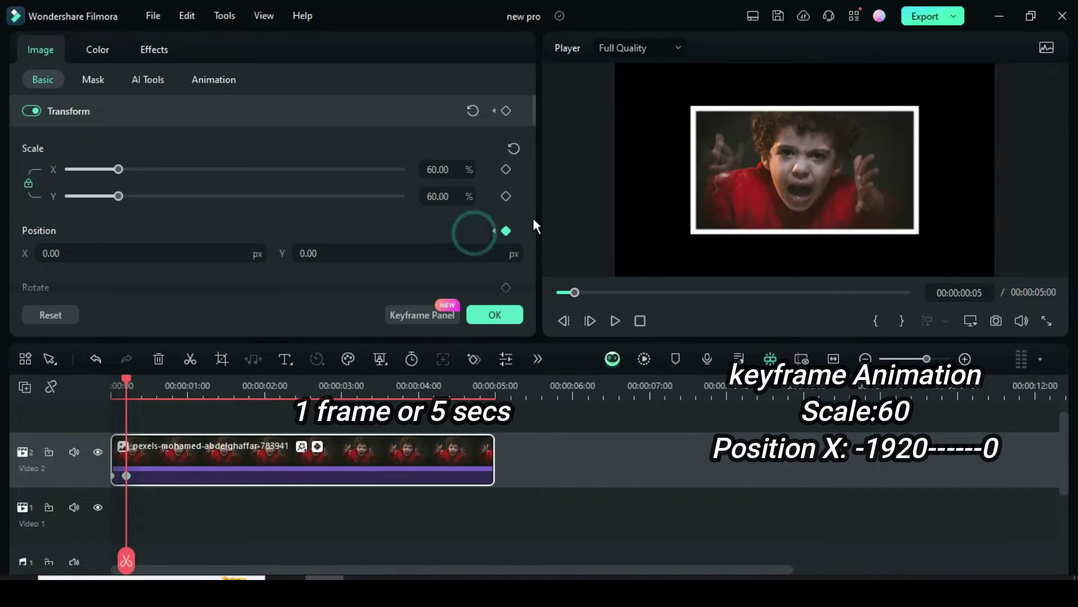
{"action": "left_click", "coordinate": [222, 80]}
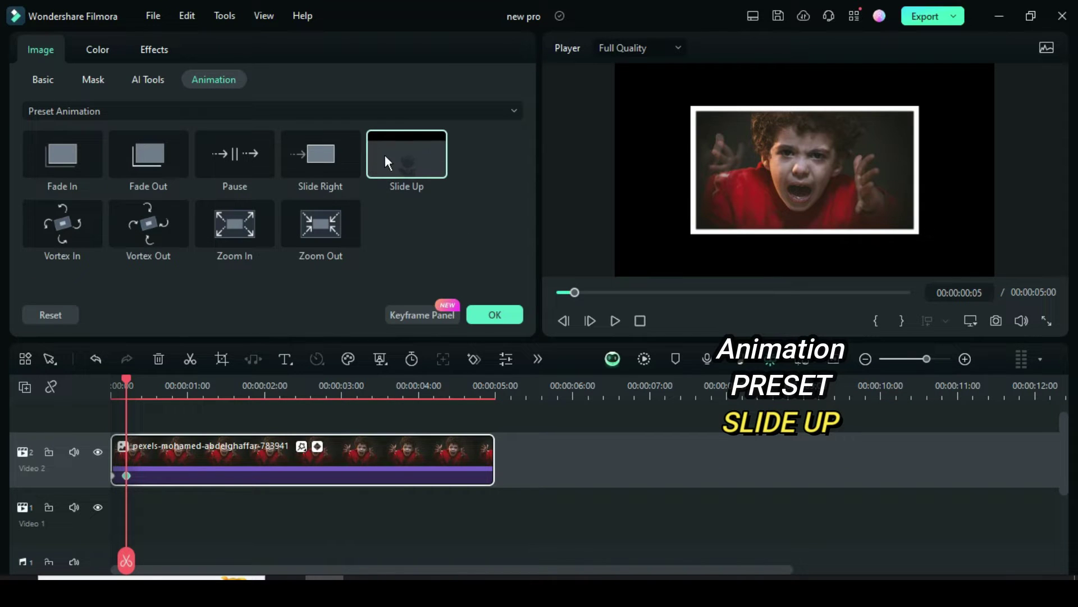
- Apply the Slide Up animation and make the scale keyframe ease in
{"action": "left_click", "coordinate": [397, 162]}
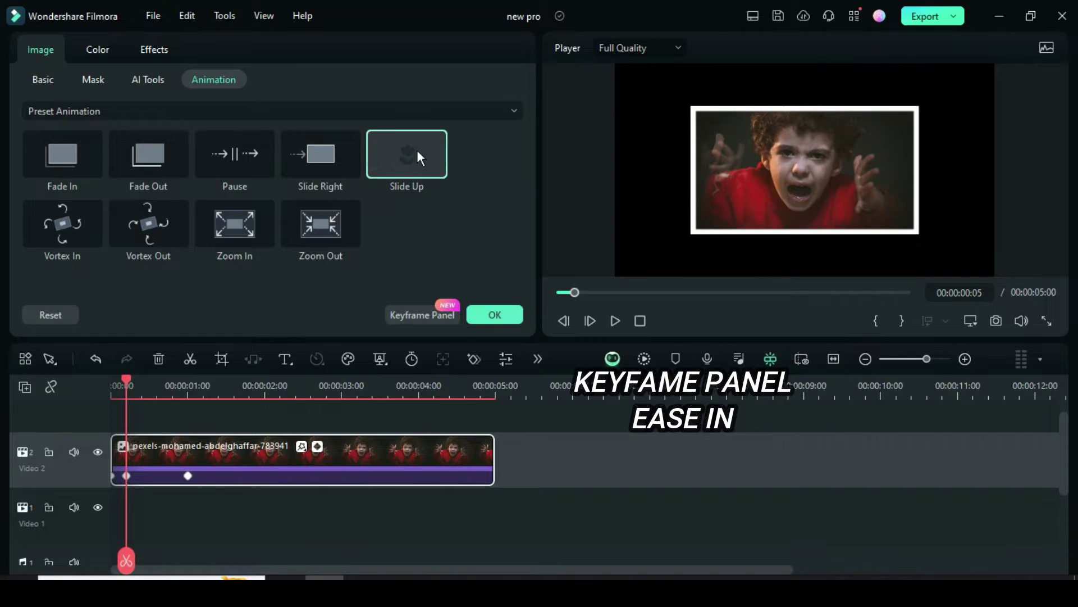
{"action": "left_click", "coordinate": [37, 78]}
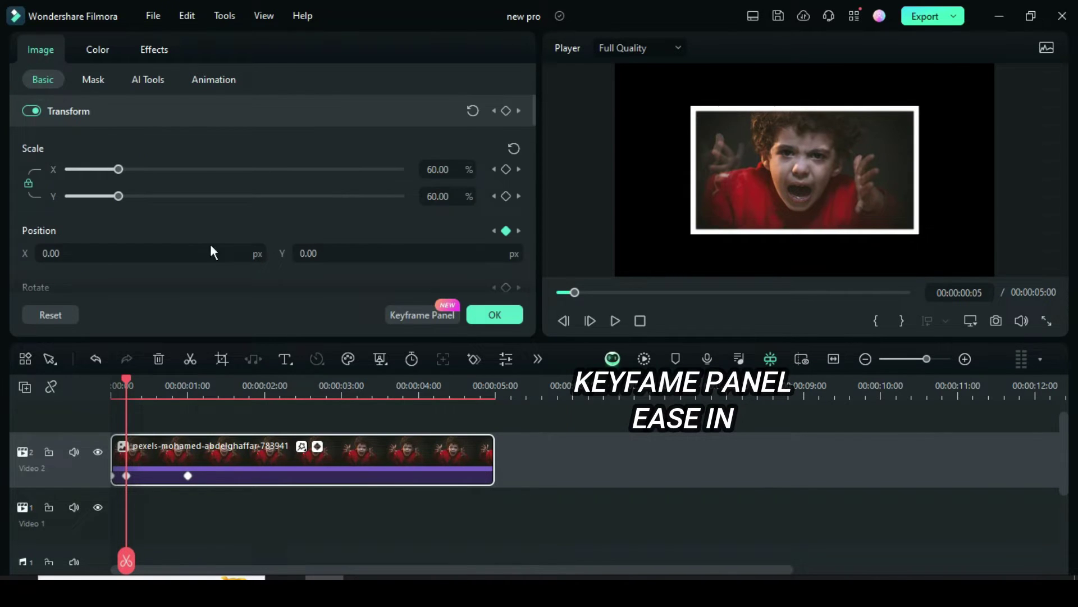
{"action": "left_click", "coordinate": [403, 314]}
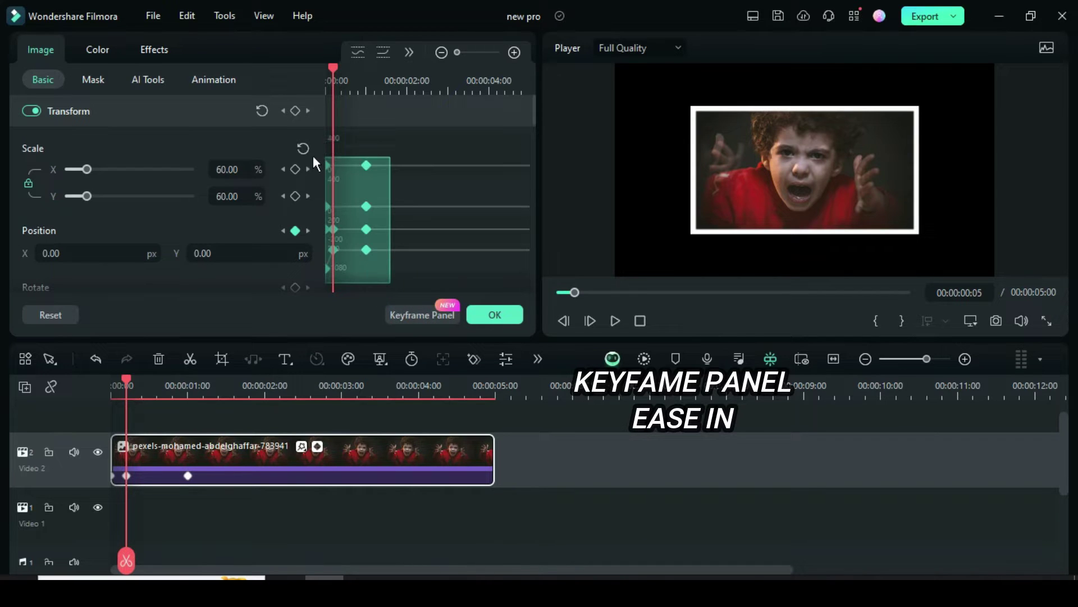
{"action": "right_click", "coordinate": [366, 165]}
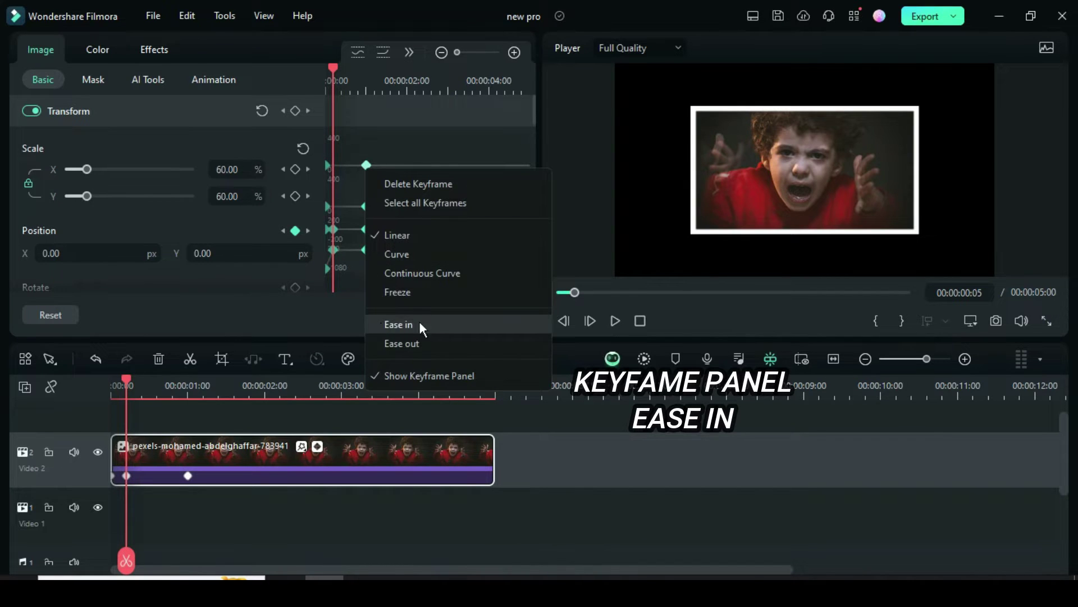
{"action": "left_click", "coordinate": [419, 324]}
- Copy the Video 2 photo clip and paste it onto a new Video 3 track
{"action": "left_click", "coordinate": [415, 313]}
{"action": "left_click", "coordinate": [484, 315]}
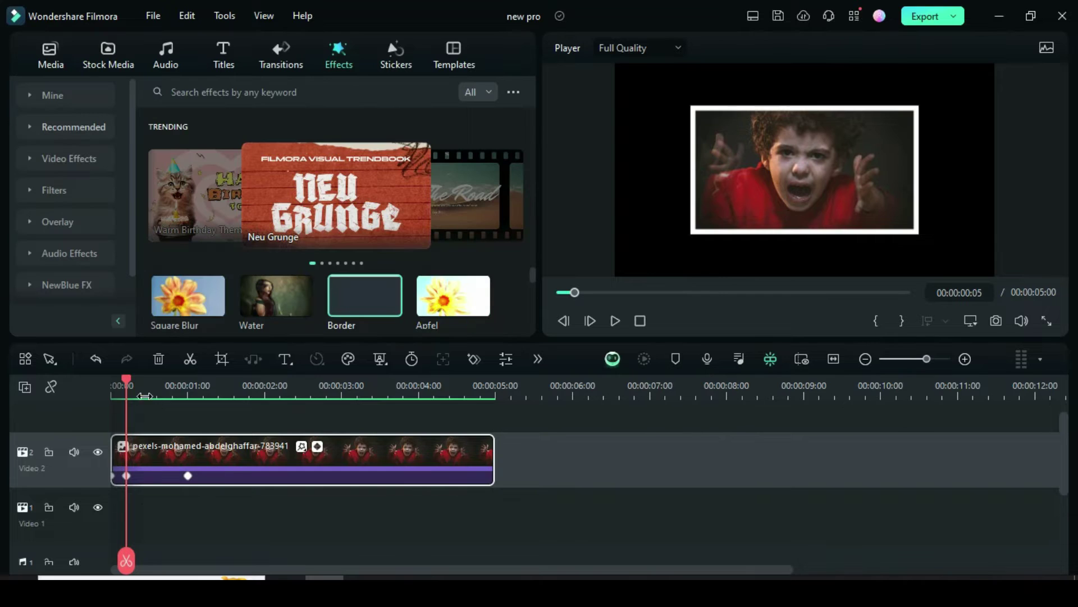
{"action": "scroll", "coordinate": [193, 517], "scroll_direction": "up", "scroll_amount": 2, "text": "ctrl"}
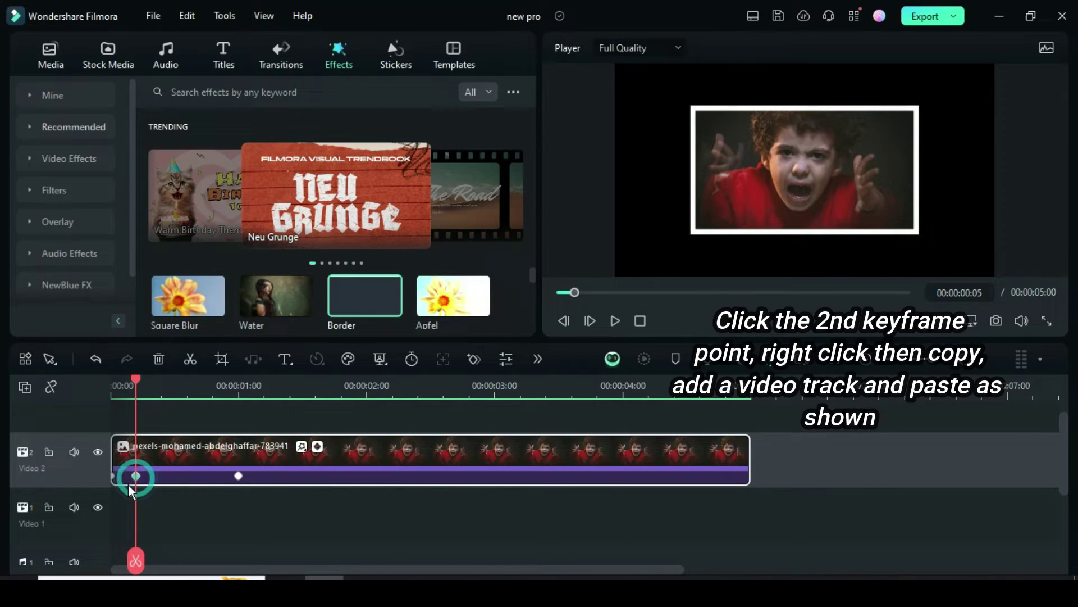
{"action": "right_click", "coordinate": [251, 458]}
{"action": "left_click", "coordinate": [282, 38]}
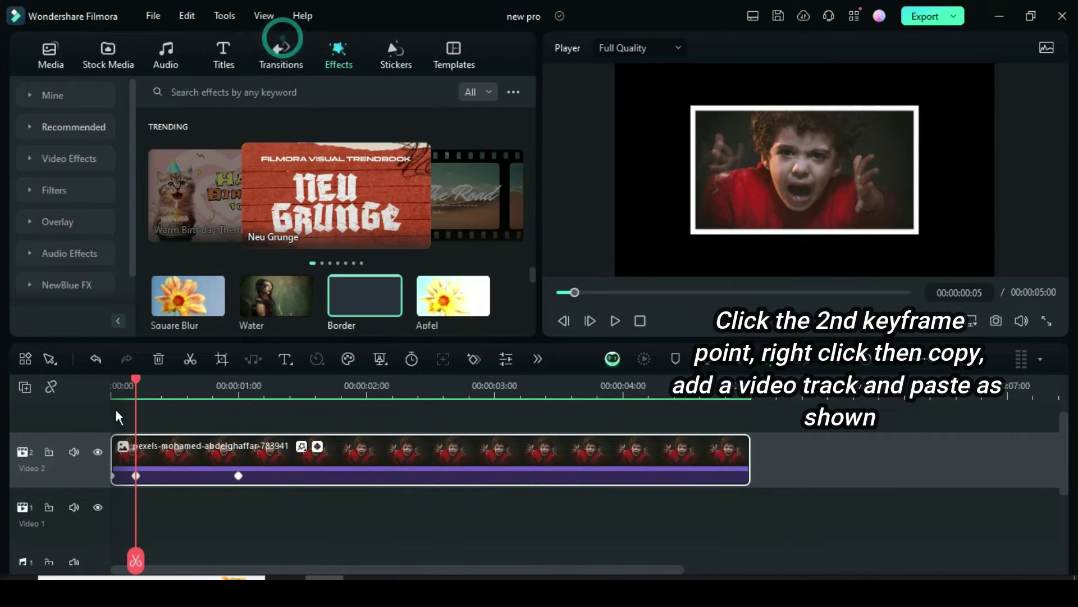
{"action": "left_click", "coordinate": [23, 388]}
{"action": "left_click", "coordinate": [55, 411]}
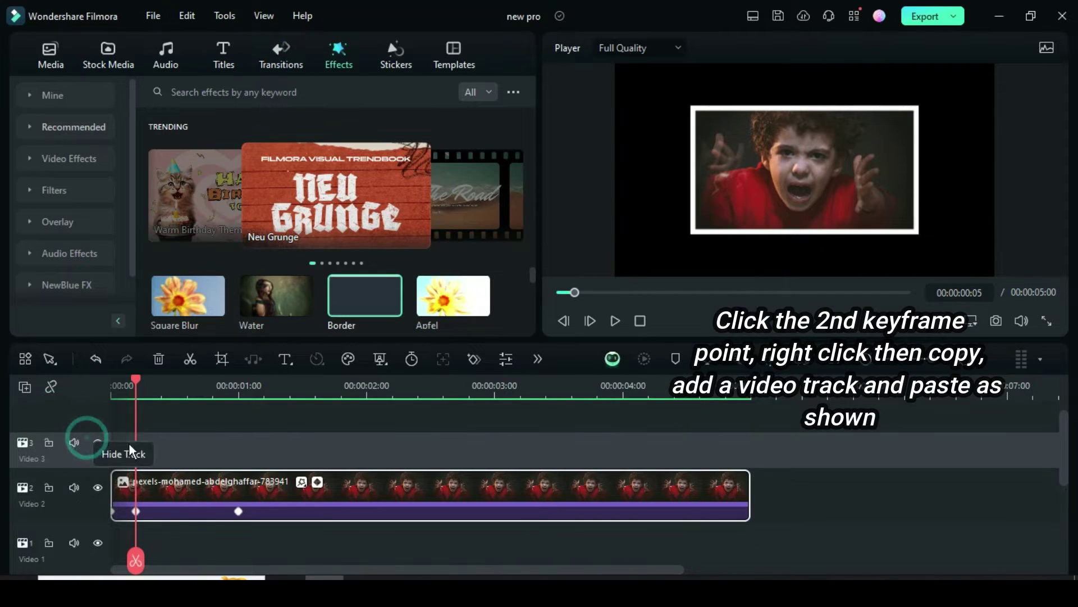
{"action": "right_click", "coordinate": [149, 445]}
{"action": "left_click", "coordinate": [186, 52]}
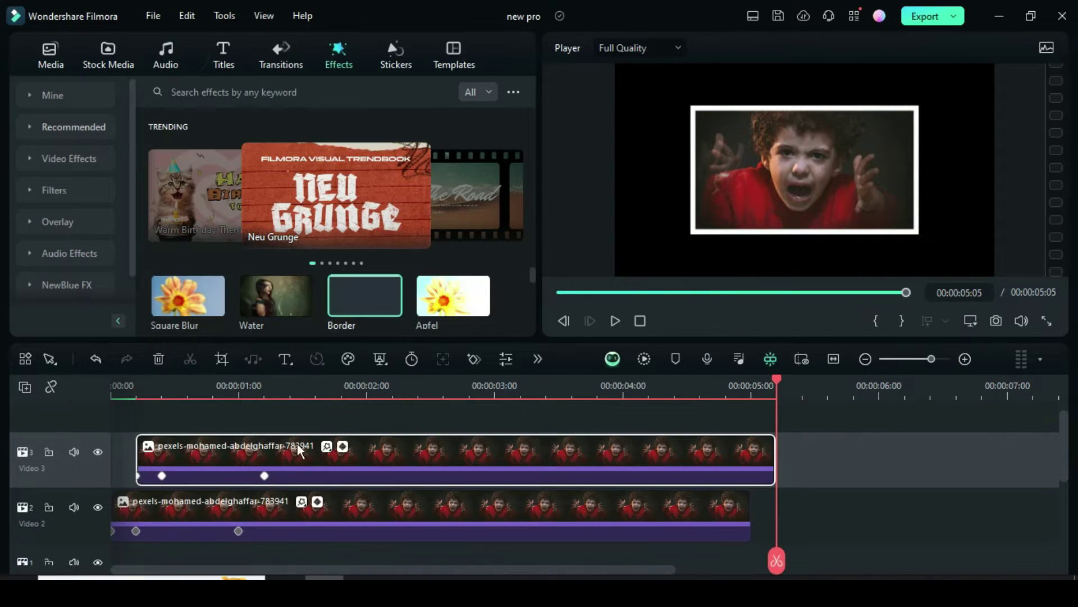
- Copy the Video 3 clip and paste it onto a new Video 4 track, five frames later
{"action": "double_click", "coordinate": [293, 456]}
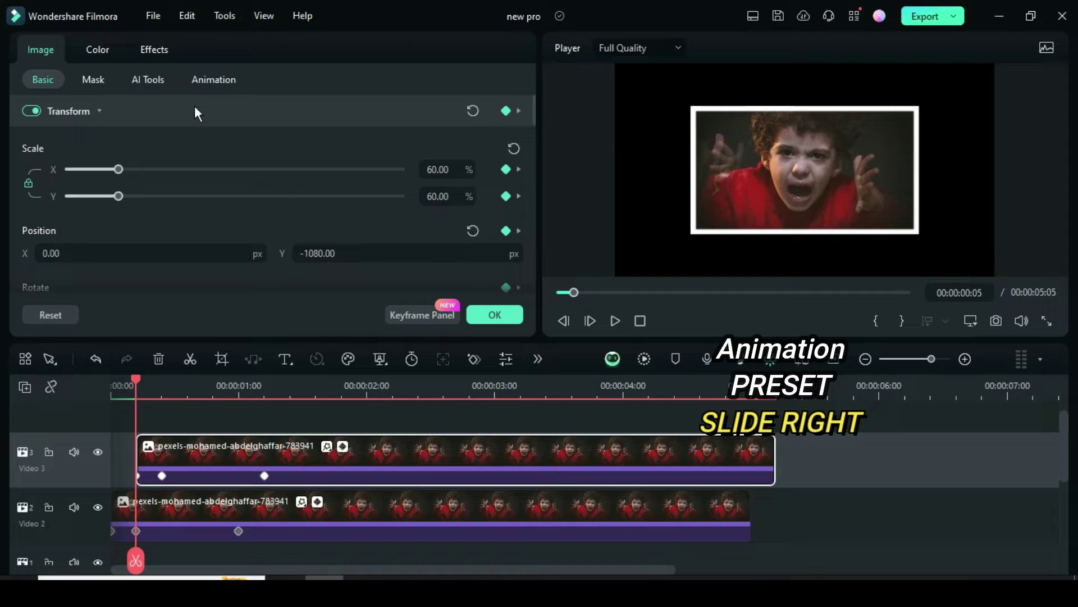
{"action": "left_click", "coordinate": [216, 79]}
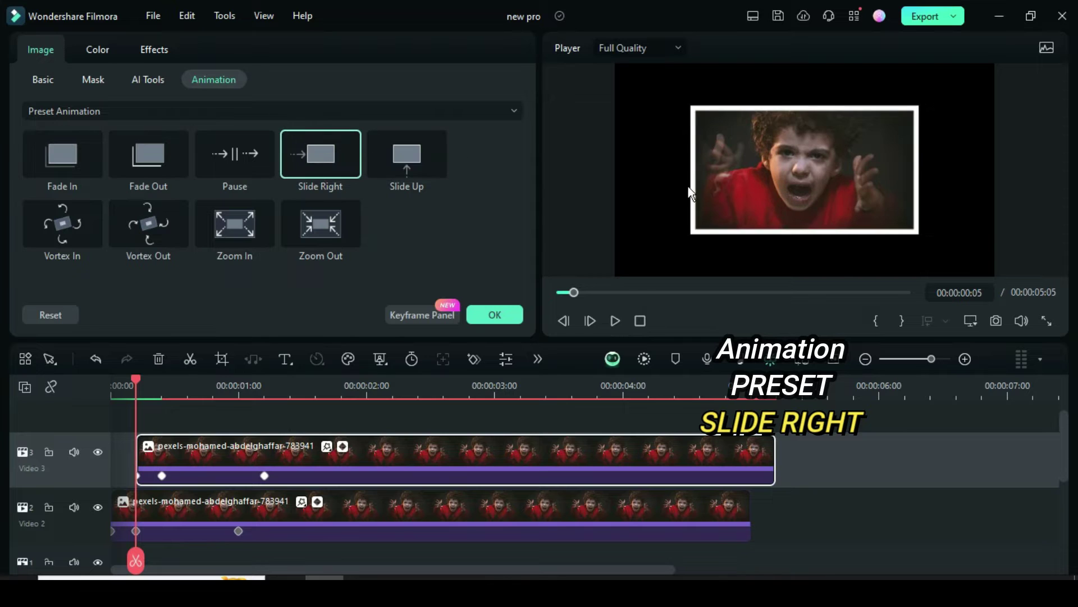
{"action": "right_click", "coordinate": [245, 444]}
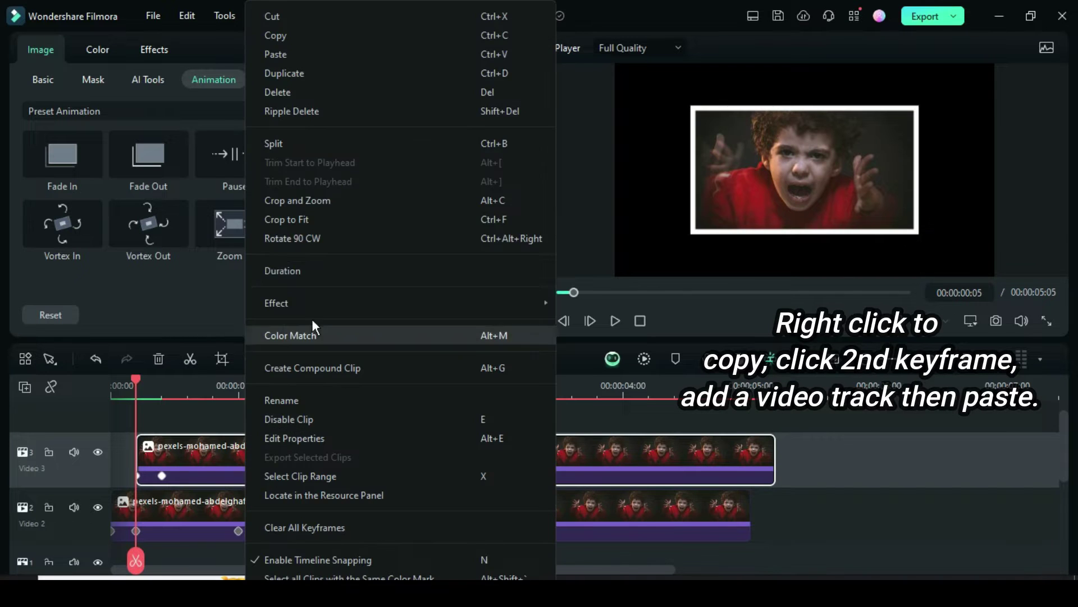
{"action": "left_click", "coordinate": [272, 38]}
{"action": "right_click", "coordinate": [20, 400]}
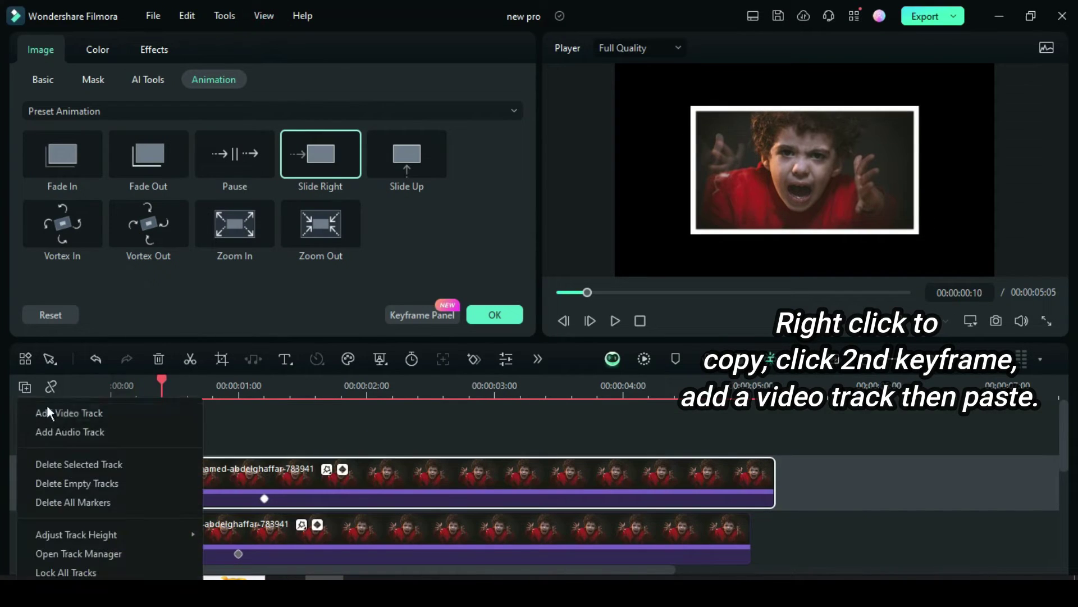
{"action": "left_click", "coordinate": [57, 416]}
{"action": "right_click", "coordinate": [173, 467]}
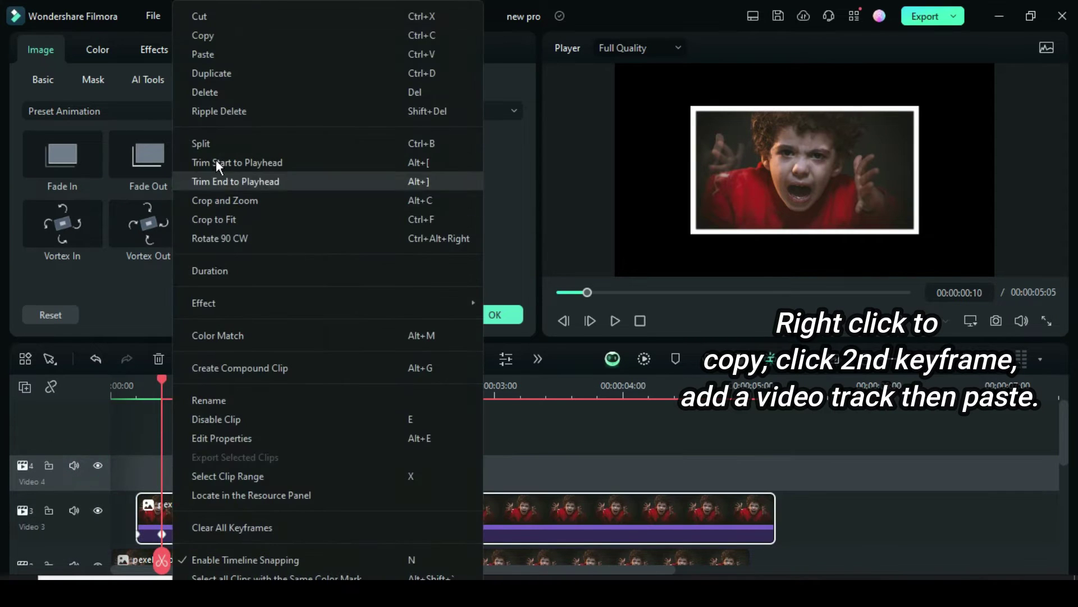
{"action": "left_click", "coordinate": [207, 54]}
- Paste another photo copy on new Video 5 at Video 4's second keyframe, then move the playhead to 3:04
{"action": "left_click", "coordinate": [187, 498]}
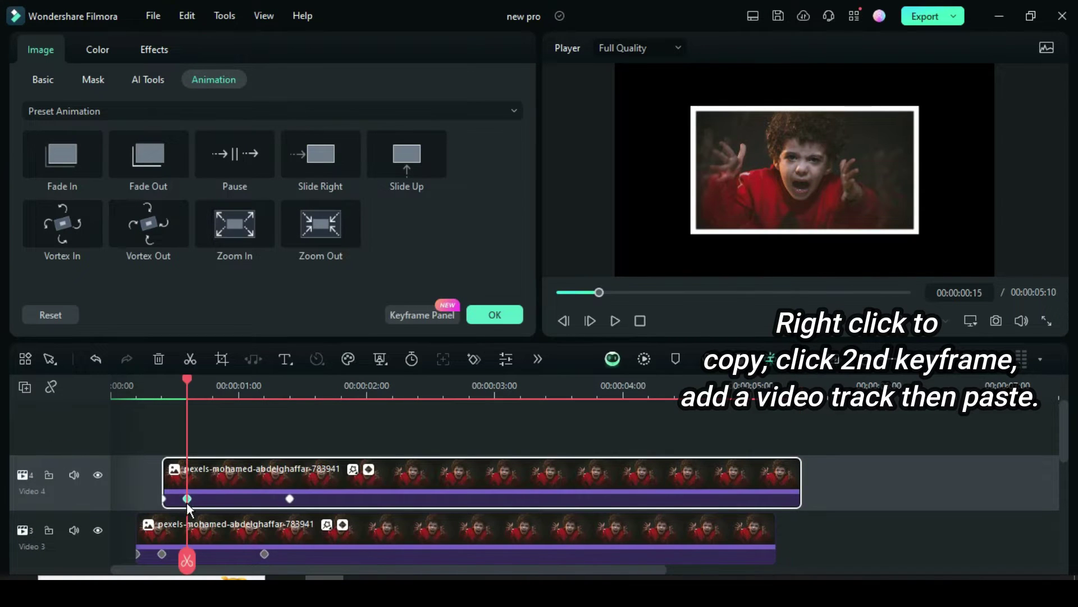
{"action": "left_click", "coordinate": [23, 387]}
{"action": "left_click", "coordinate": [58, 419]}
{"action": "right_click", "coordinate": [192, 475]}
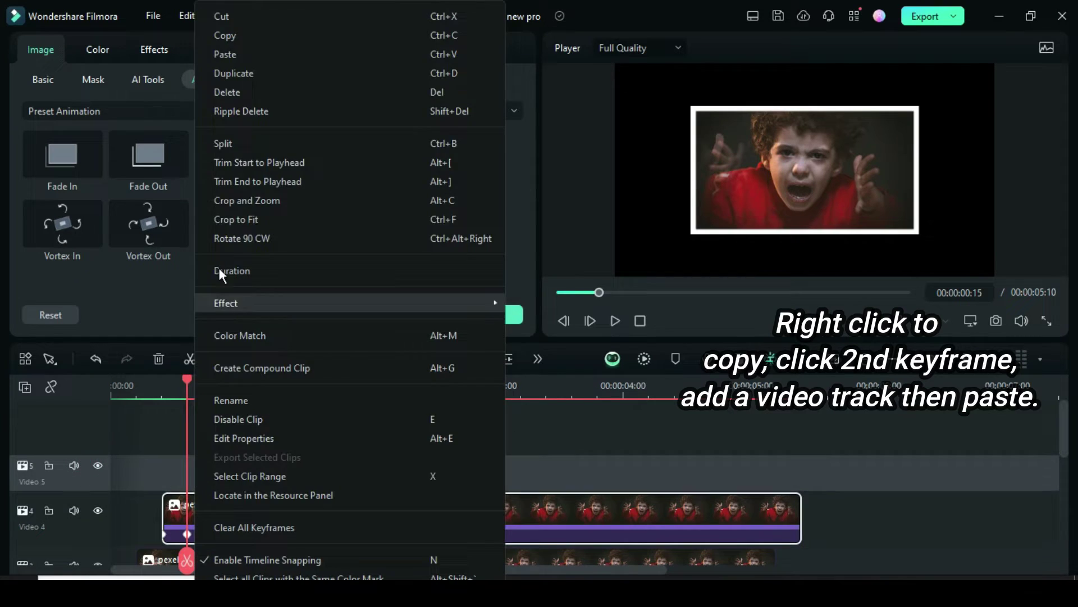
{"action": "left_click", "coordinate": [225, 53]}
{"action": "left_click", "coordinate": [557, 289]}
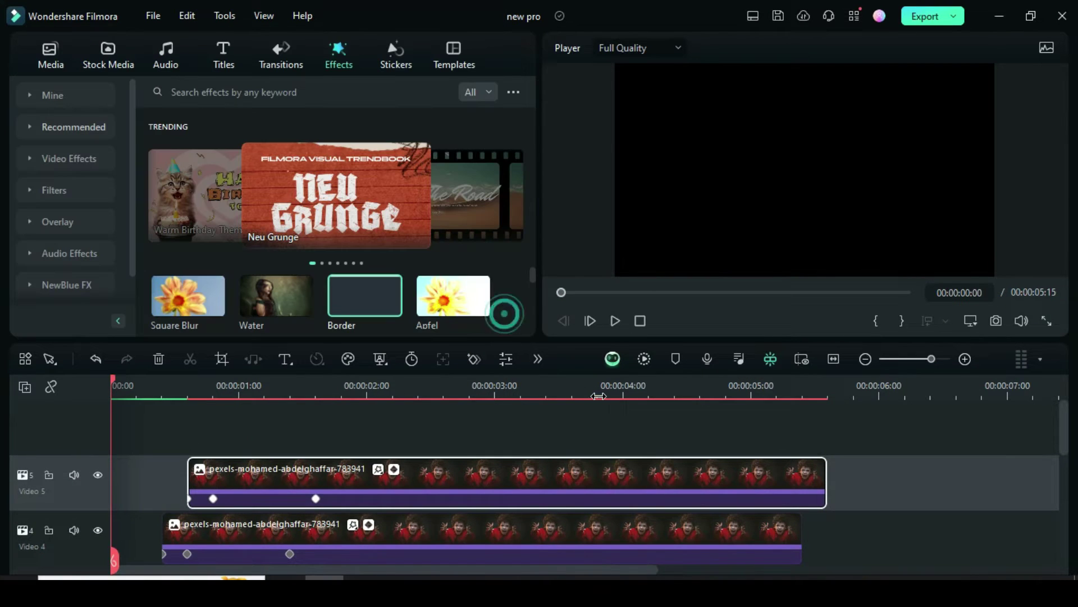
{"action": "scroll", "coordinate": [379, 433], "scroll_direction": "down", "scroll_amount": 2}
{"action": "scroll", "coordinate": [379, 426], "scroll_direction": "down", "scroll_amount": 2}
{"action": "scroll", "coordinate": [380, 426], "scroll_direction": "up", "scroll_amount": 2}
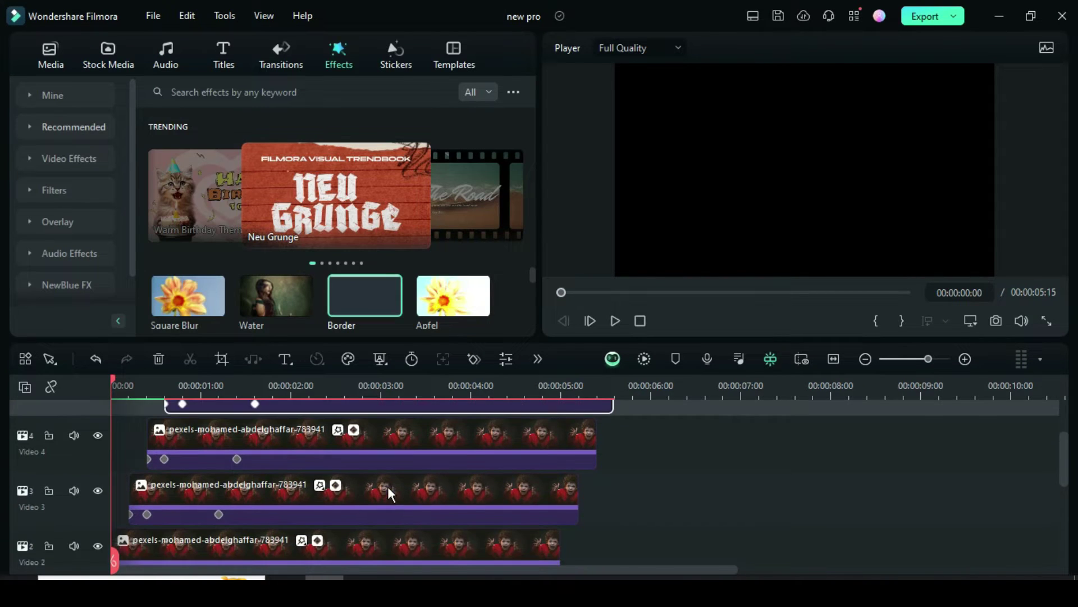
{"action": "left_click_drag", "start_coordinate": [114, 379], "coordinate": [399, 452]}
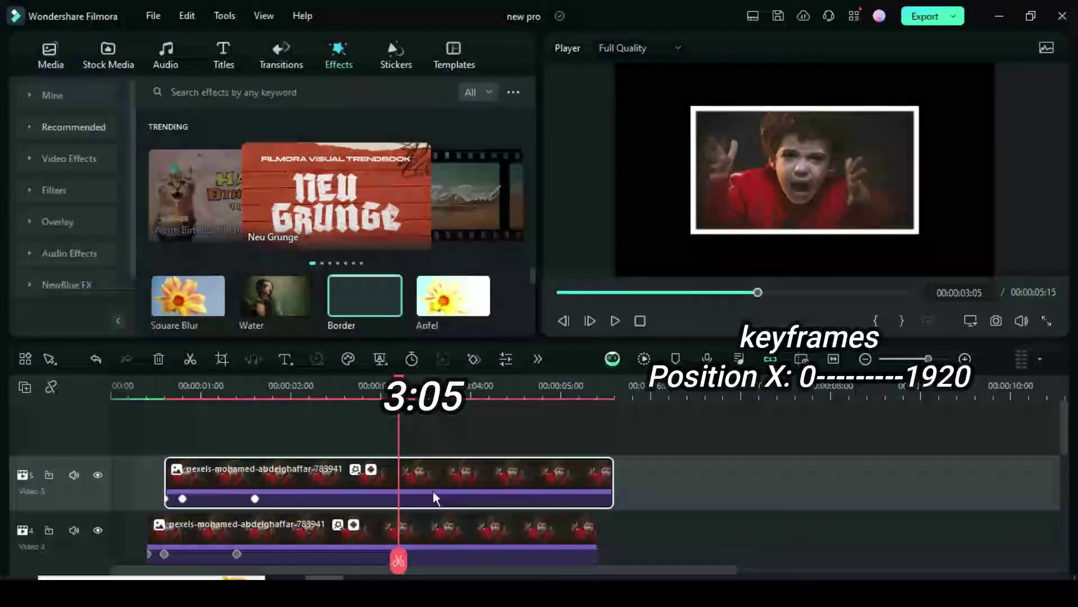
- Keyframe the Video 5 photo to slide out to X 1920 at 3:23 and trim it to end at 4:00
{"action": "double_click", "coordinate": [418, 484]}
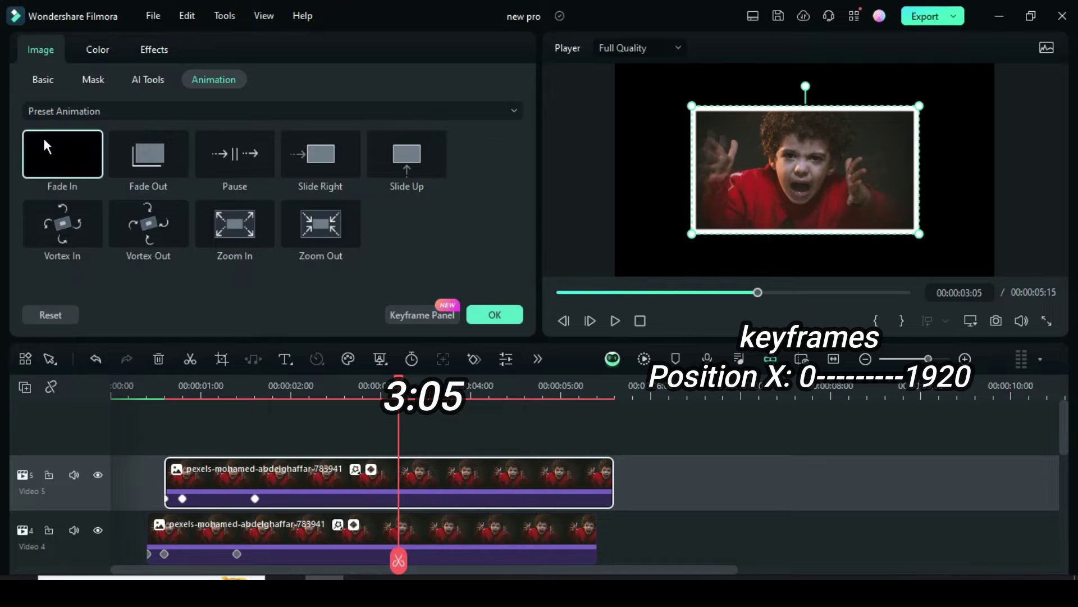
{"action": "left_click", "coordinate": [43, 79]}
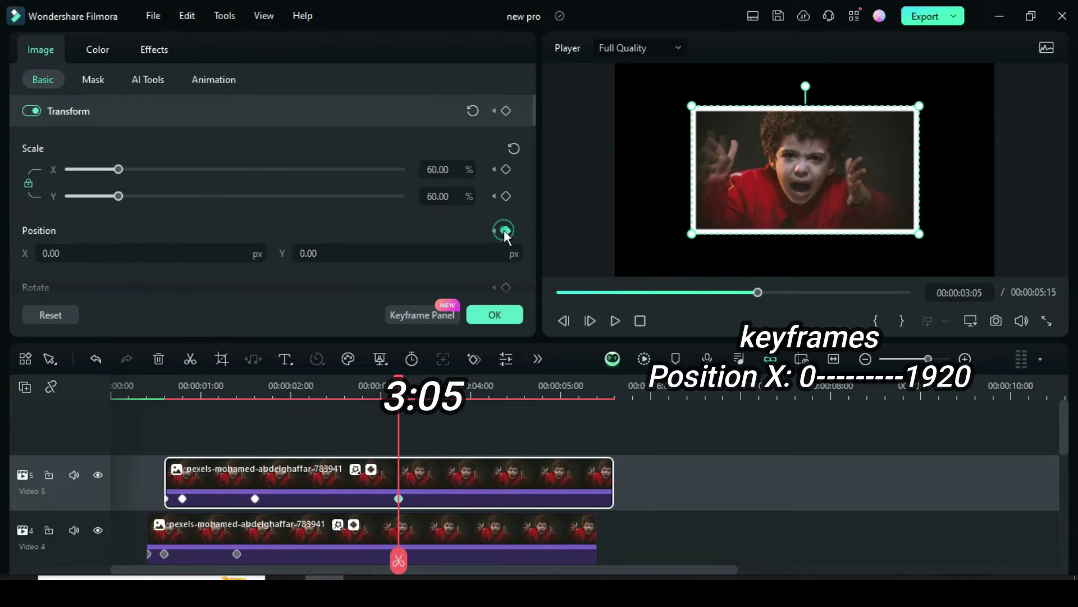
{"action": "left_click_drag", "start_coordinate": [428, 438], "coordinate": [456, 438]}
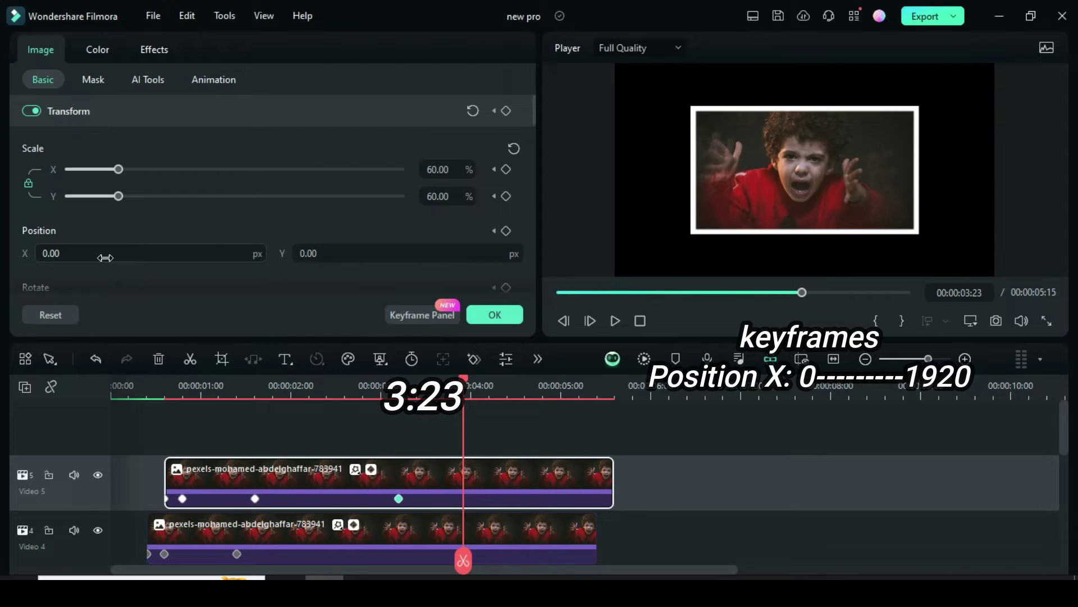
{"action": "left_click", "coordinate": [188, 253]}
{"action": "type", "text": "192"}
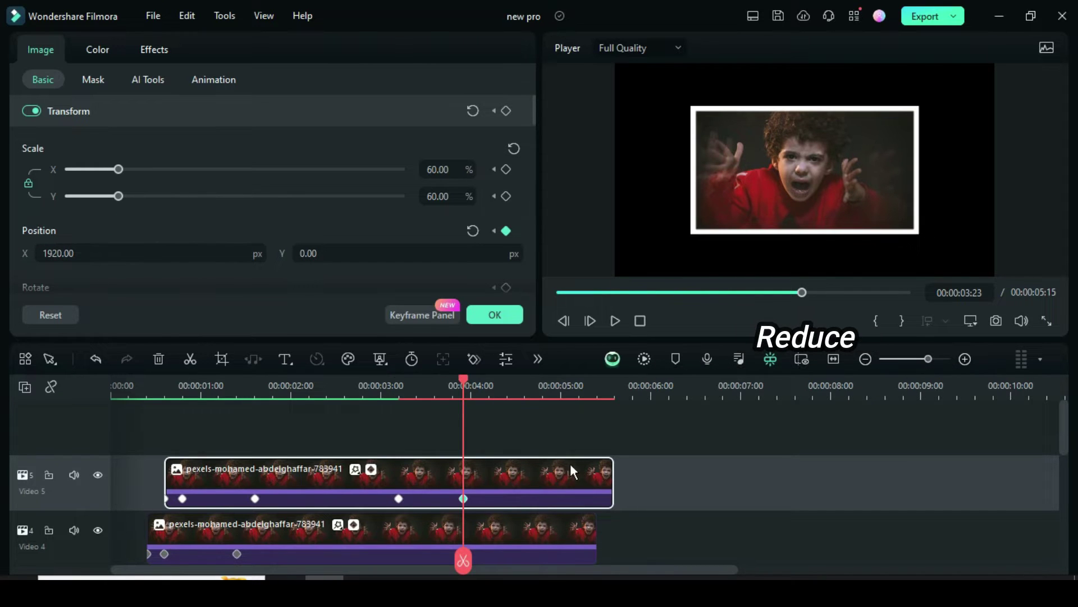
{"action": "left_click_drag", "start_coordinate": [613, 482], "coordinate": [468, 483]}
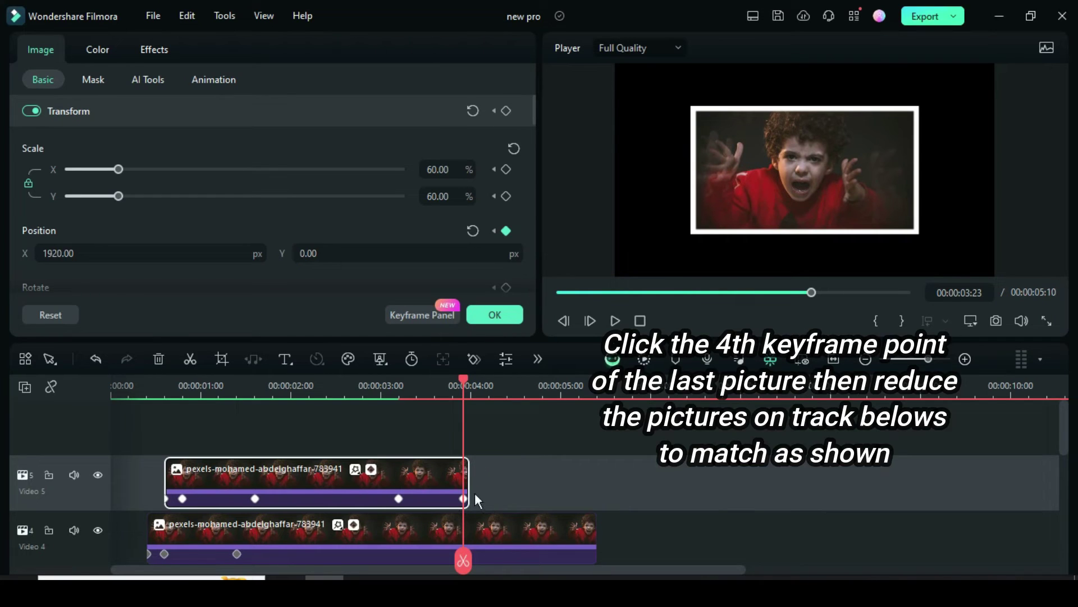
- Trim the Video 4, 3 and 2 photo clips to end at the 3:05 keyframe
{"action": "scroll", "coordinate": [450, 477], "scroll_direction": "down", "scroll_amount": 1}
{"action": "left_click", "coordinate": [399, 452]}
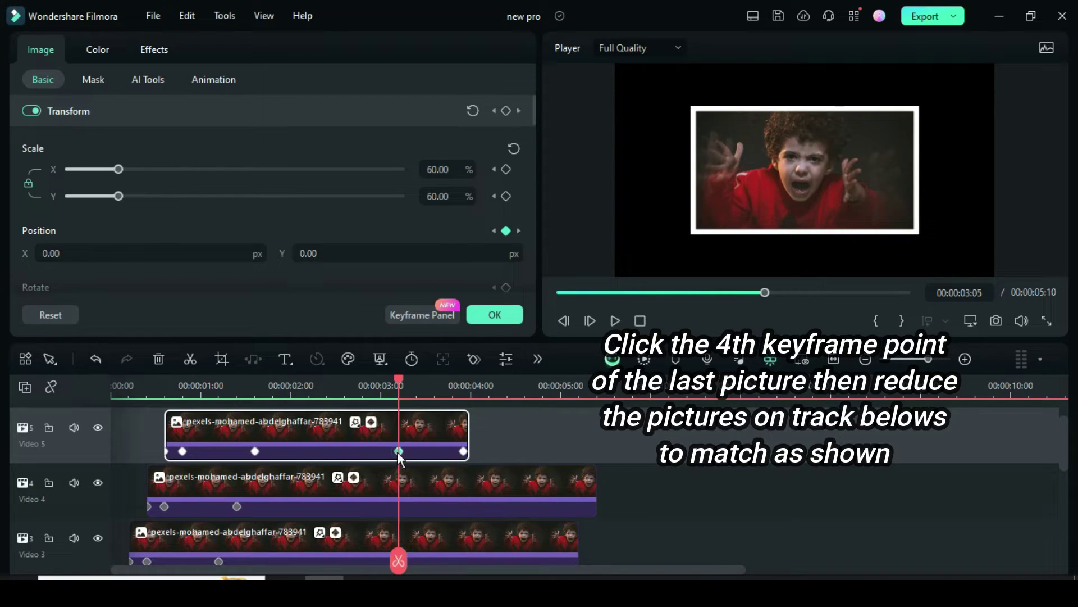
{"action": "left_click", "coordinate": [467, 500]}
{"action": "left_click_drag", "start_coordinate": [595, 492], "coordinate": [399, 491]}
{"action": "scroll", "coordinate": [424, 505], "scroll_direction": "down", "scroll_amount": 1}
{"action": "left_click", "coordinate": [425, 514]}
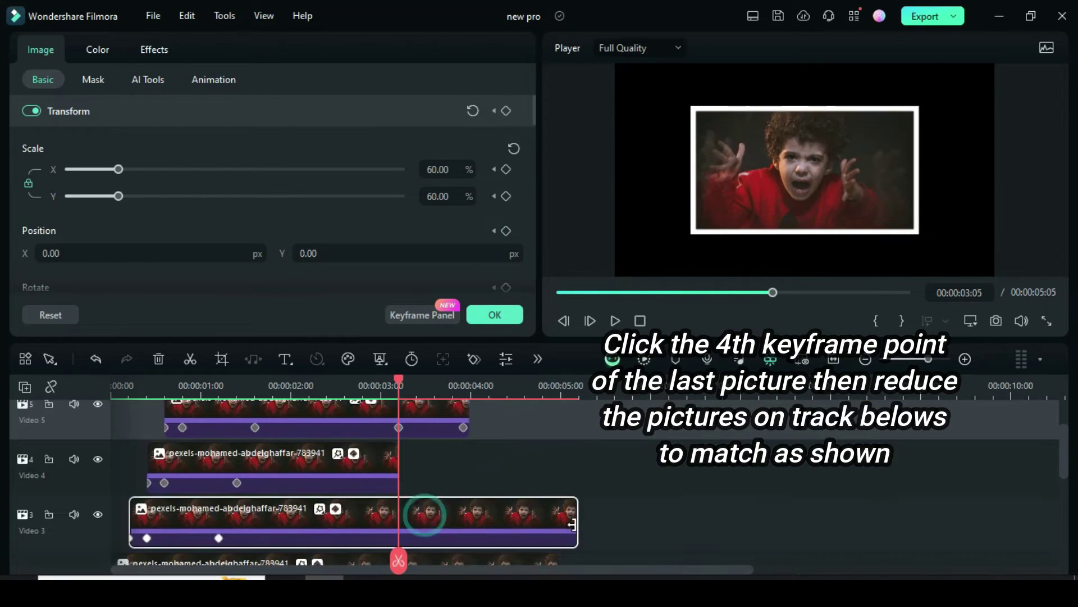
{"action": "left_click_drag", "start_coordinate": [573, 523], "coordinate": [403, 515]}
{"action": "scroll", "coordinate": [426, 501], "scroll_direction": "down", "scroll_amount": 1}
{"action": "left_click_drag", "start_coordinate": [556, 502], "coordinate": [400, 508]}
{"action": "scroll", "coordinate": [459, 498], "scroll_direction": "up", "scroll_amount": 2}
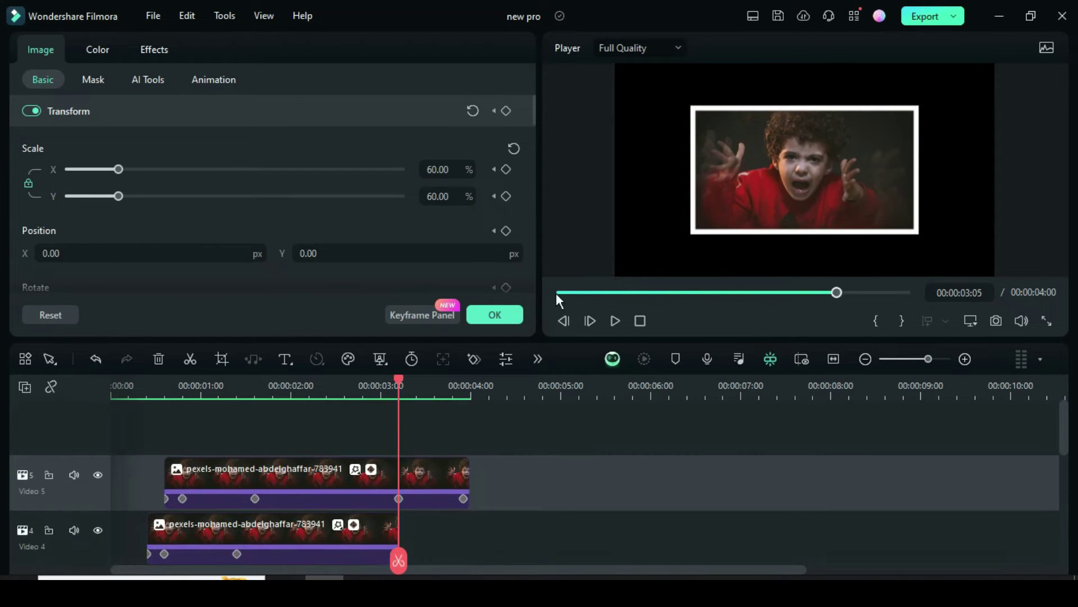
- Play the slideshow preview from the start
{"action": "left_click", "coordinate": [556, 293]}
{"action": "scroll", "coordinate": [532, 433], "scroll_direction": "down", "scroll_amount": 3}
{"action": "left_click", "coordinate": [610, 318]}
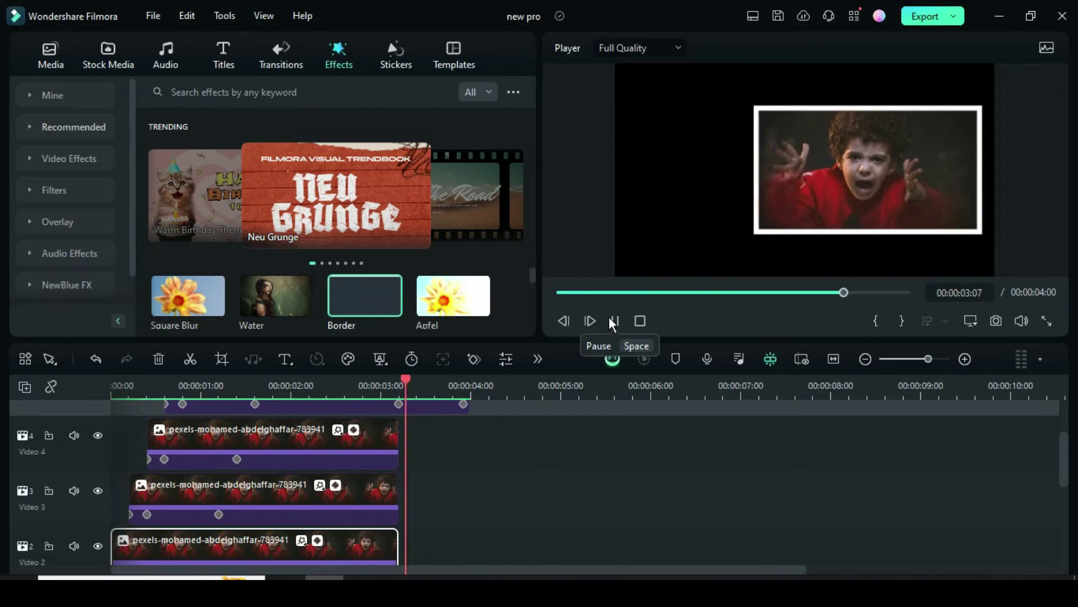
{"action": "scroll", "coordinate": [548, 432], "scroll_direction": "down", "scroll_amount": 2}
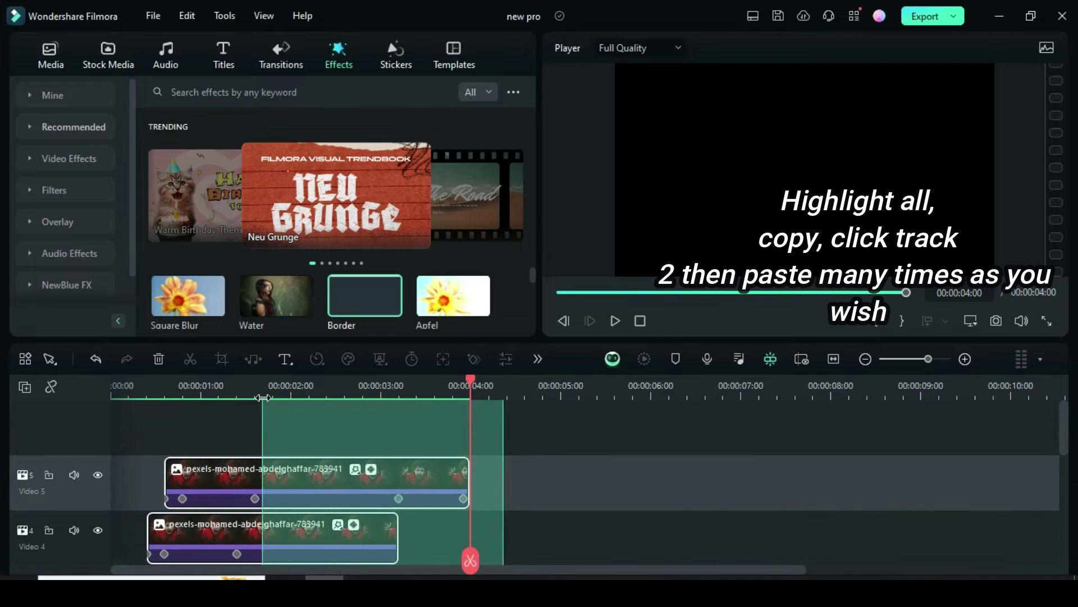
- Copy the whole stacked photo-clip set and paste one copy after the first set on Video 2
{"action": "right_click", "coordinate": [287, 482]}
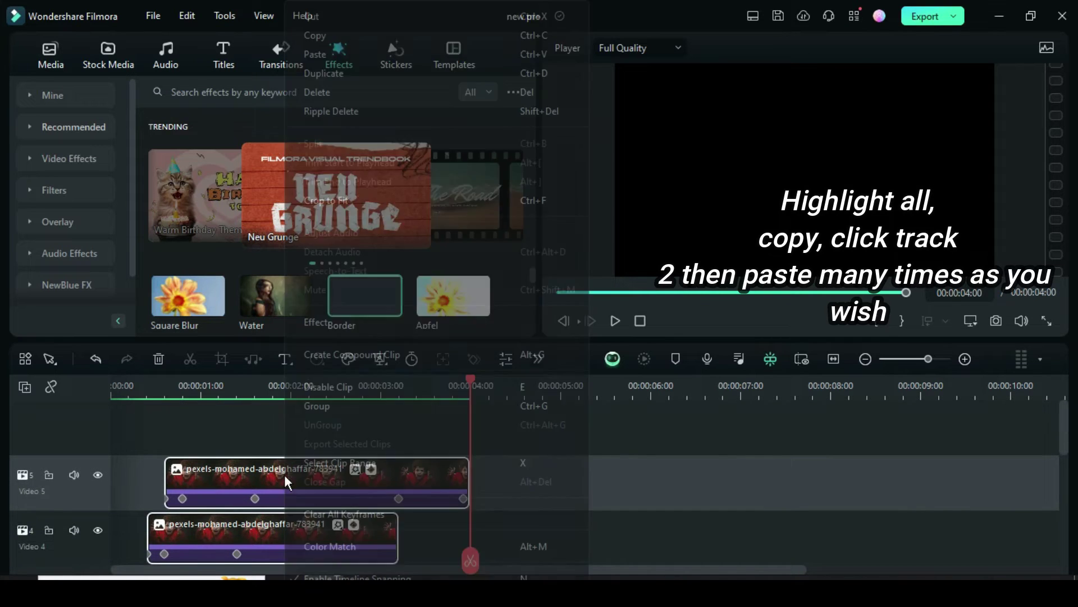
{"action": "left_click", "coordinate": [315, 36]}
{"action": "scroll", "coordinate": [498, 500], "scroll_direction": "down", "scroll_amount": 4}
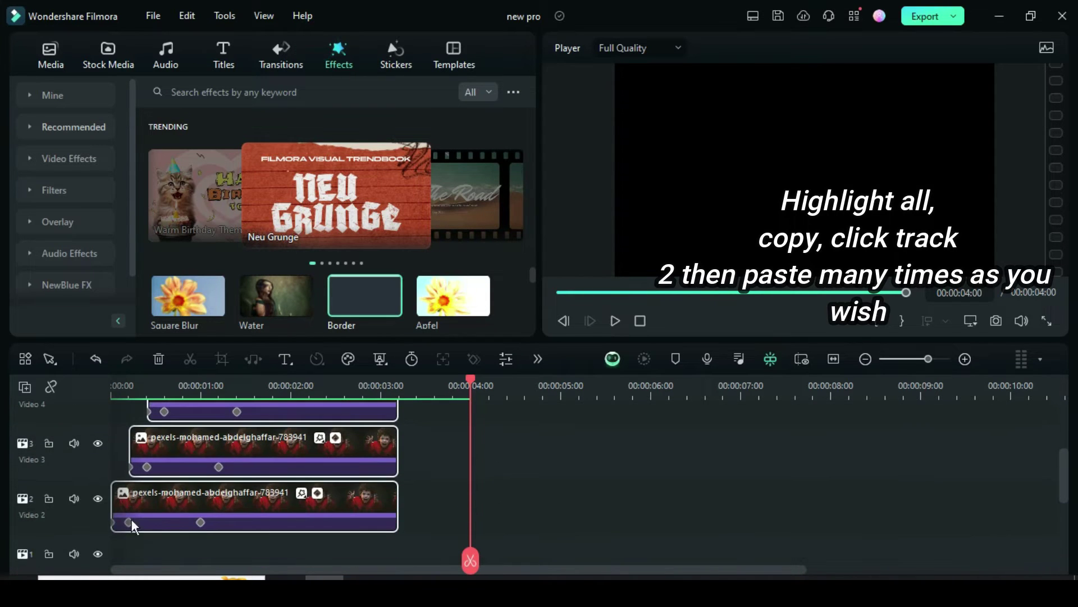
{"action": "left_click", "coordinate": [84, 493]}
{"action": "right_click", "coordinate": [510, 502]}
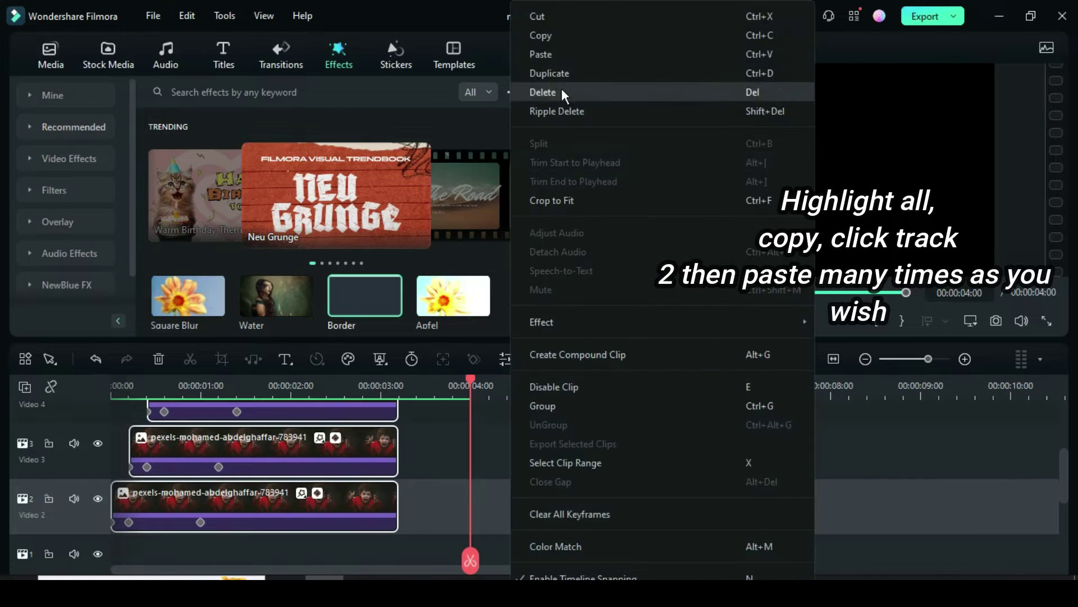
{"action": "left_click", "coordinate": [551, 52]}
- Paste four more copies of the stacked set, reaching 24:00, and fit the timeline in view
{"action": "scroll", "coordinate": [796, 410], "scroll_direction": "down", "scroll_amount": 3}
{"action": "right_click", "coordinate": [410, 500]}
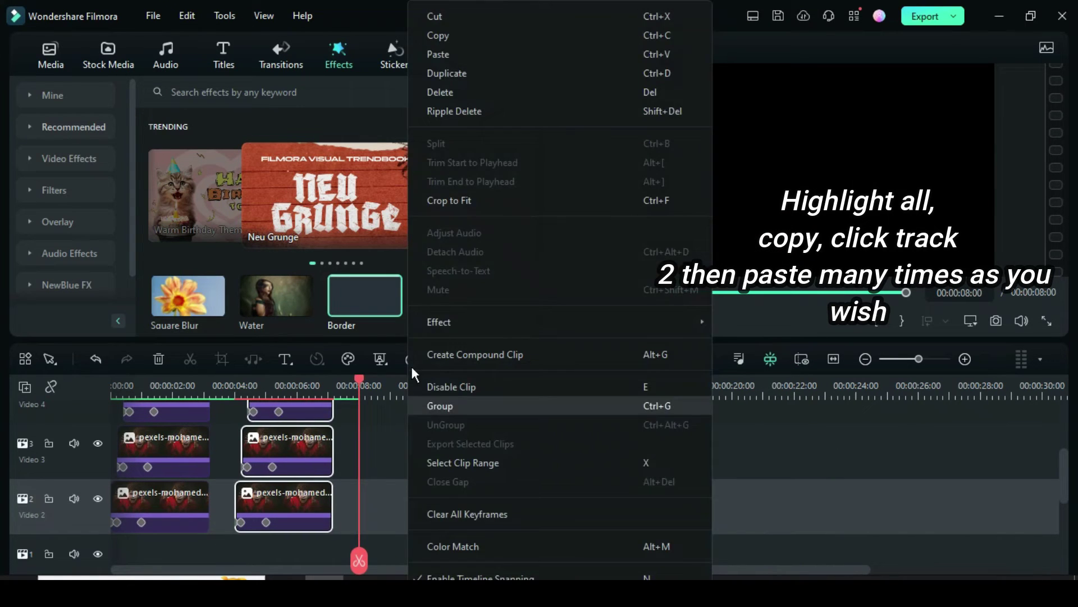
{"action": "left_click", "coordinate": [442, 54]}
{"action": "right_click", "coordinate": [512, 500]}
{"action": "left_click", "coordinate": [546, 54]}
{"action": "right_click", "coordinate": [623, 509]}
{"action": "left_click", "coordinate": [663, 54]}
{"action": "right_click", "coordinate": [754, 500]}
{"action": "left_click", "coordinate": [787, 54]}
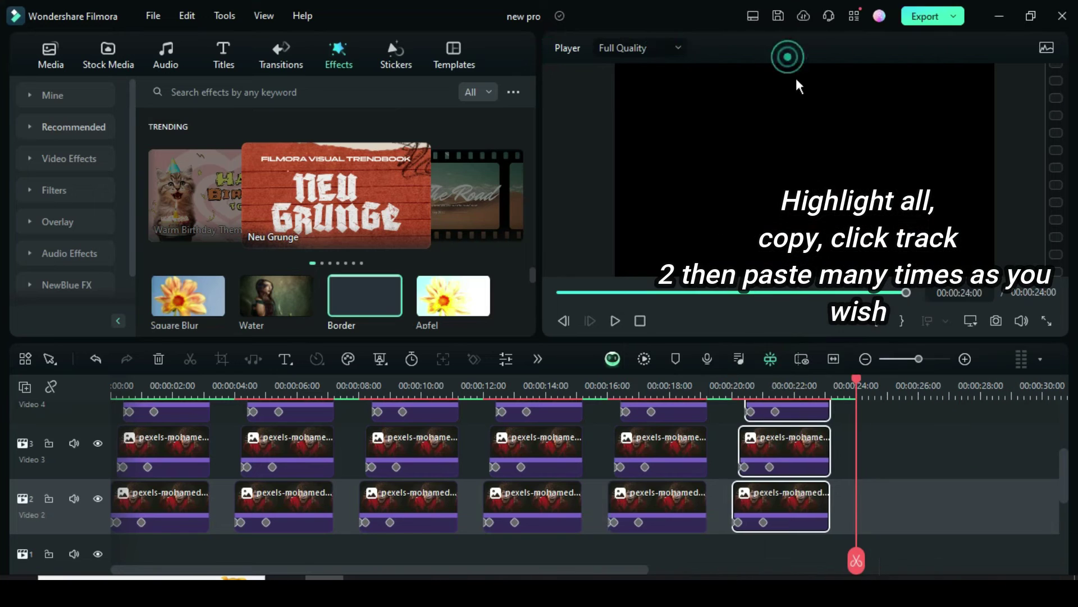
{"action": "left_click", "coordinate": [834, 358]}
{"action": "scroll", "coordinate": [498, 510], "scroll_direction": "up", "scroll_amount": 2}
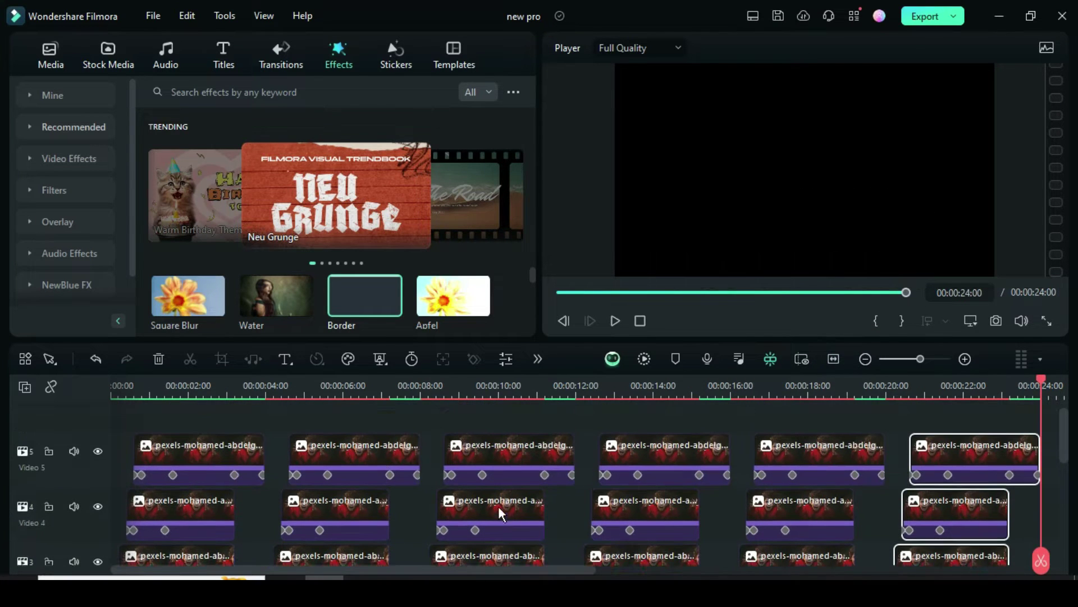
- Replace the second slot's stacked clips with the smiling boy photo
{"action": "left_click", "coordinate": [48, 65]}
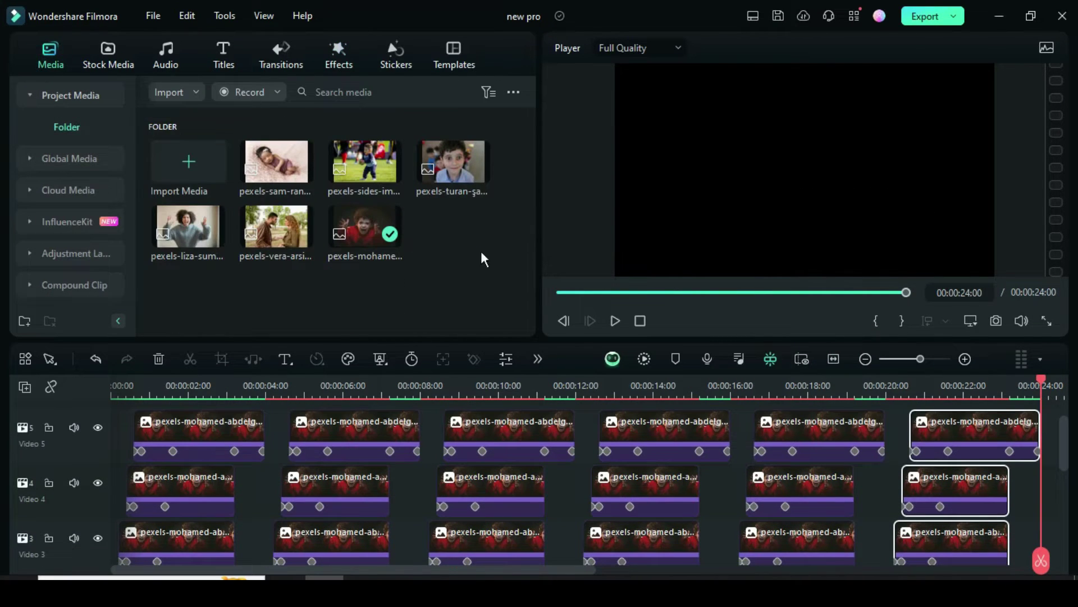
{"action": "double_click", "coordinate": [369, 428]}
{"action": "left_click", "coordinate": [511, 314]}
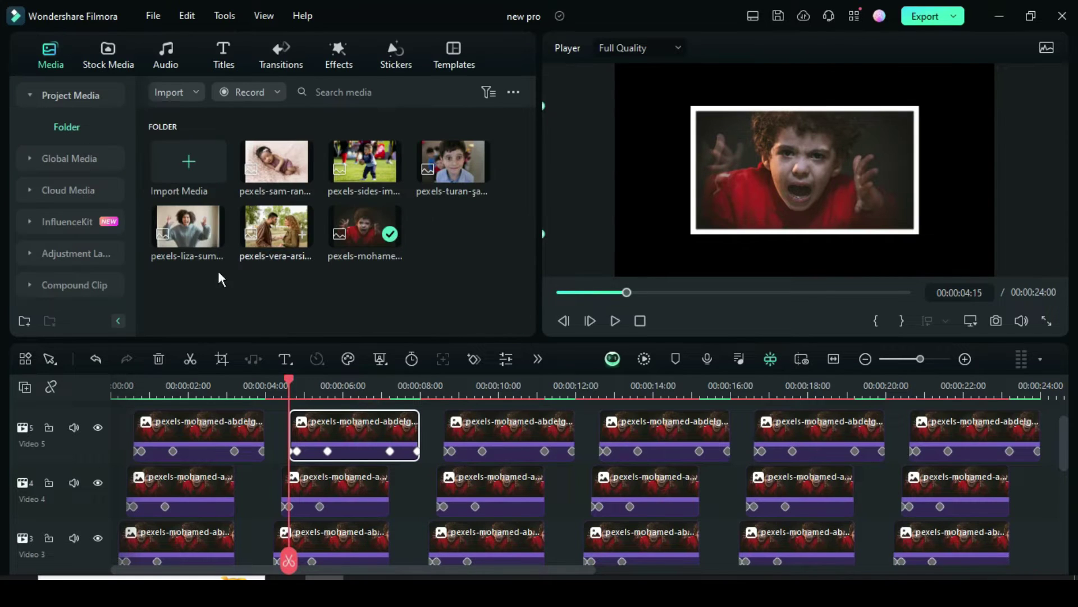
{"action": "left_click_drag", "start_coordinate": [452, 169], "coordinate": [328, 477]}
{"action": "left_click", "coordinate": [342, 490]}
{"action": "scroll", "coordinate": [343, 490], "scroll_direction": "down", "scroll_amount": 1}
{"action": "scroll", "coordinate": [346, 474], "scroll_direction": "down", "scroll_amount": 1}
{"action": "left_click", "coordinate": [352, 480]}
{"action": "scroll", "coordinate": [339, 475], "scroll_direction": "down", "scroll_amount": 1}
{"action": "scroll", "coordinate": [327, 477], "scroll_direction": "up", "scroll_amount": 3}
- Swap the third slot's clips on each track for the sleeping baby photo
{"action": "left_click", "coordinate": [500, 431]}
{"action": "left_click", "coordinate": [495, 317]}
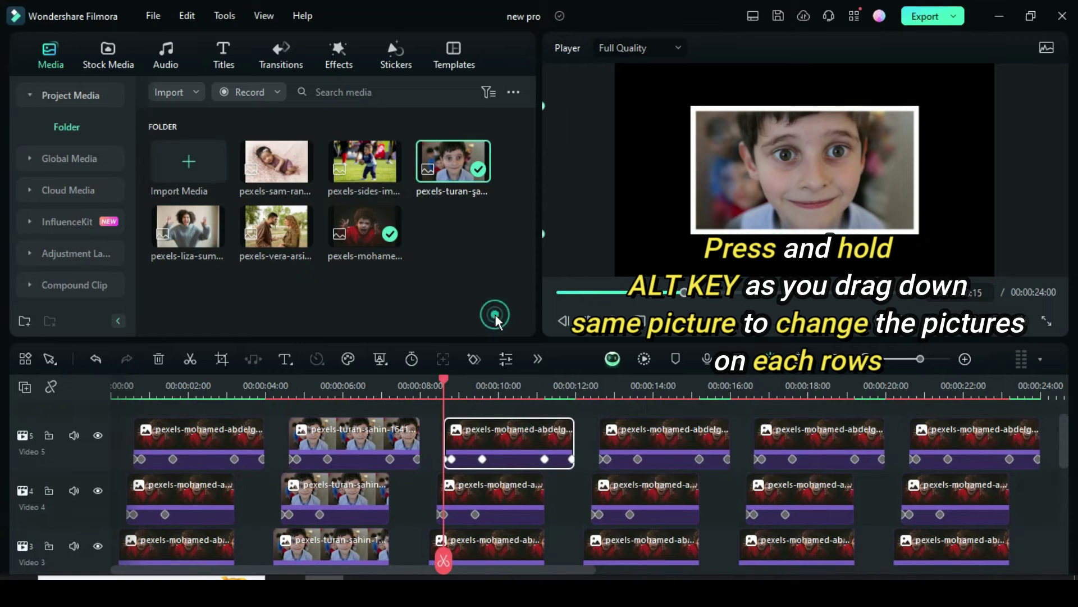
{"action": "scroll", "coordinate": [503, 425], "scroll_direction": "down", "scroll_amount": 1}
{"action": "left_click_drag", "start_coordinate": [502, 424], "coordinate": [447, 453]}
{"action": "scroll", "coordinate": [448, 453], "scroll_direction": "down", "scroll_amount": 1}
{"action": "scroll", "coordinate": [486, 474], "scroll_direction": "down", "scroll_amount": 1}
{"action": "left_click_drag", "start_coordinate": [464, 325], "coordinate": [473, 505]}
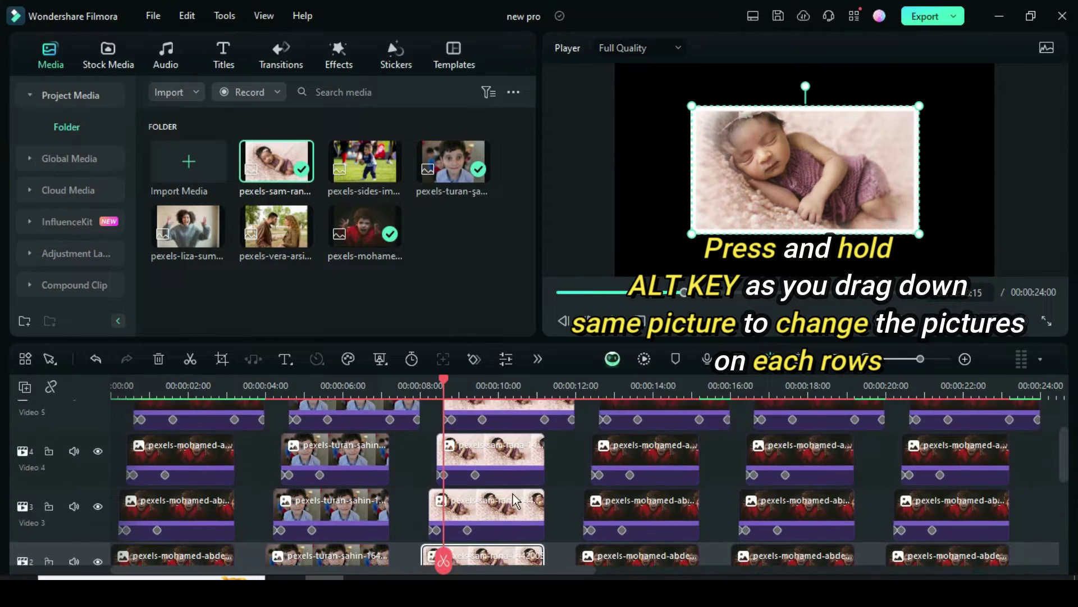
{"action": "scroll", "coordinate": [658, 450], "scroll_direction": "up", "scroll_amount": 2}
- Replace the 12-second slot's Video 5 to Video 2 clips with the shouting woman photo
{"action": "left_click", "coordinate": [661, 450]}
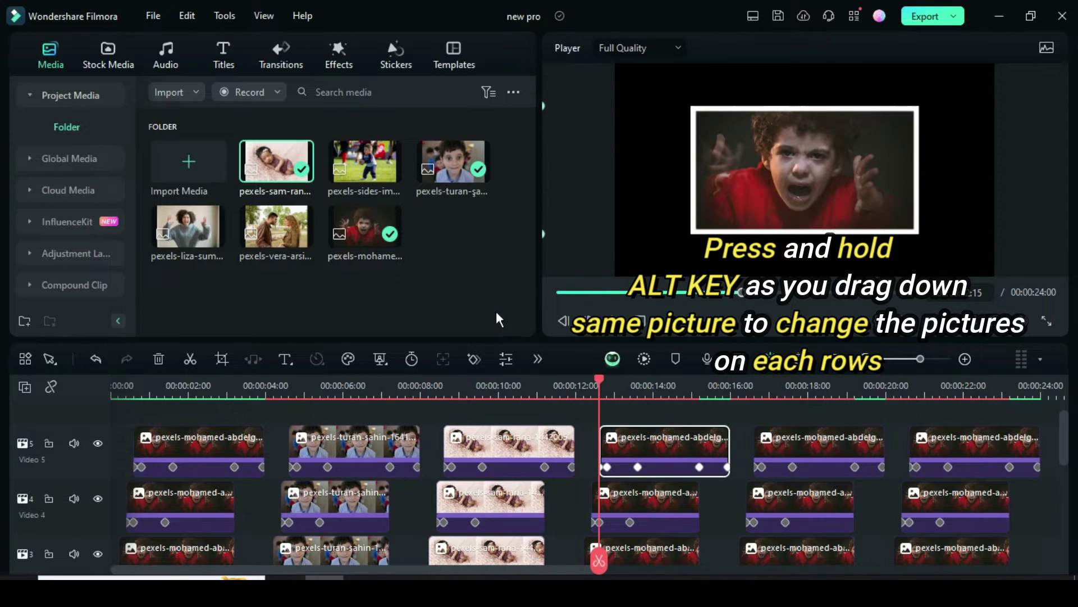
{"action": "left_click_drag", "start_coordinate": [180, 233], "coordinate": [665, 444]}
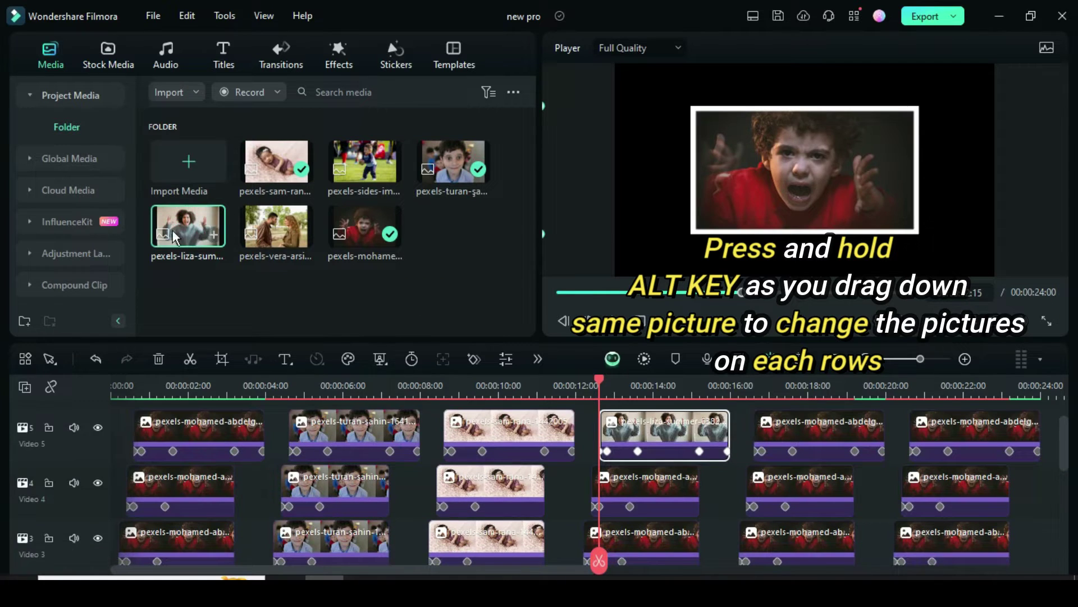
{"action": "scroll", "coordinate": [494, 438], "scroll_direction": "down", "scroll_amount": 1}
{"action": "left_click_drag", "start_coordinate": [646, 489], "coordinate": [635, 503]}
{"action": "scroll", "coordinate": [635, 500], "scroll_direction": "down", "scroll_amount": 1}
{"action": "left_click", "coordinate": [637, 492]}
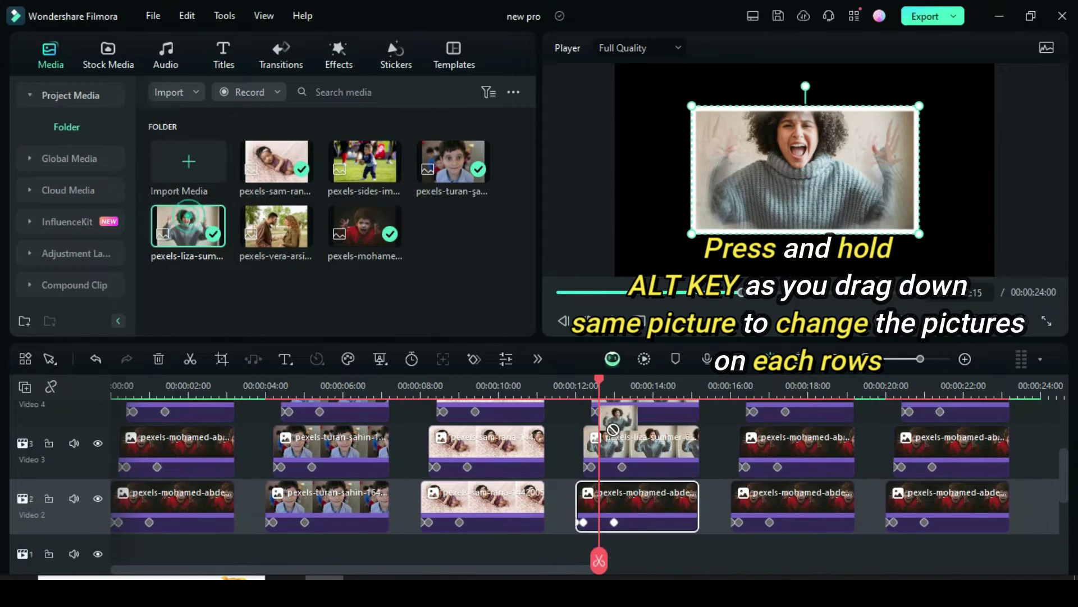
{"action": "left_click_drag", "start_coordinate": [613, 429], "coordinate": [635, 497]}
{"action": "scroll", "coordinate": [654, 491], "scroll_direction": "up", "scroll_amount": 2}
- Put the couple photo on the fifth slot's clips across all tracks
{"action": "scroll", "coordinate": [654, 491], "scroll_direction": "right", "scroll_amount": 3}
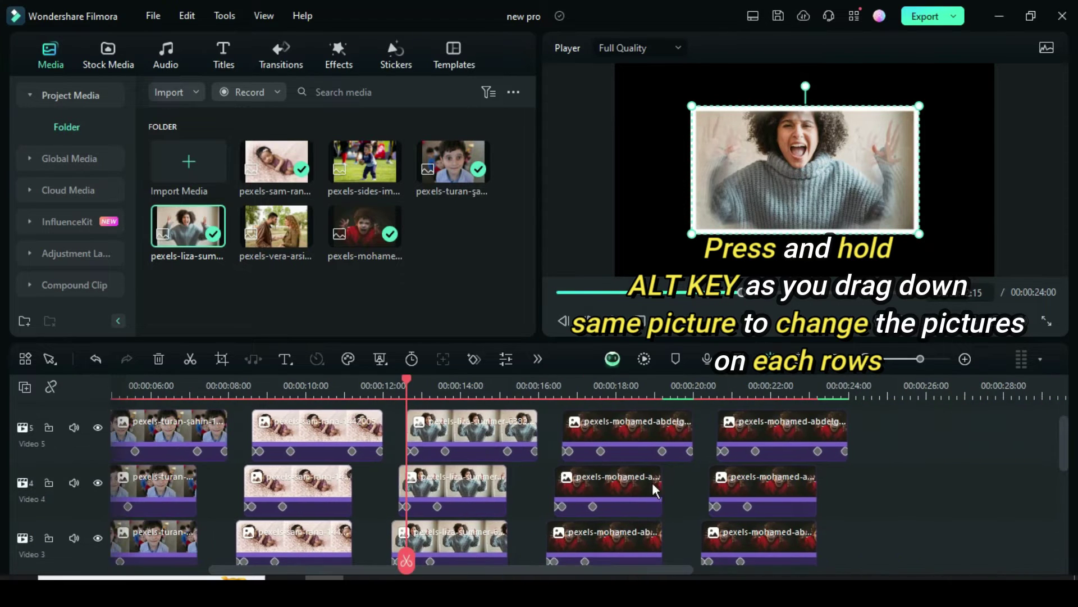
{"action": "left_click_drag", "start_coordinate": [281, 228], "coordinate": [633, 435]}
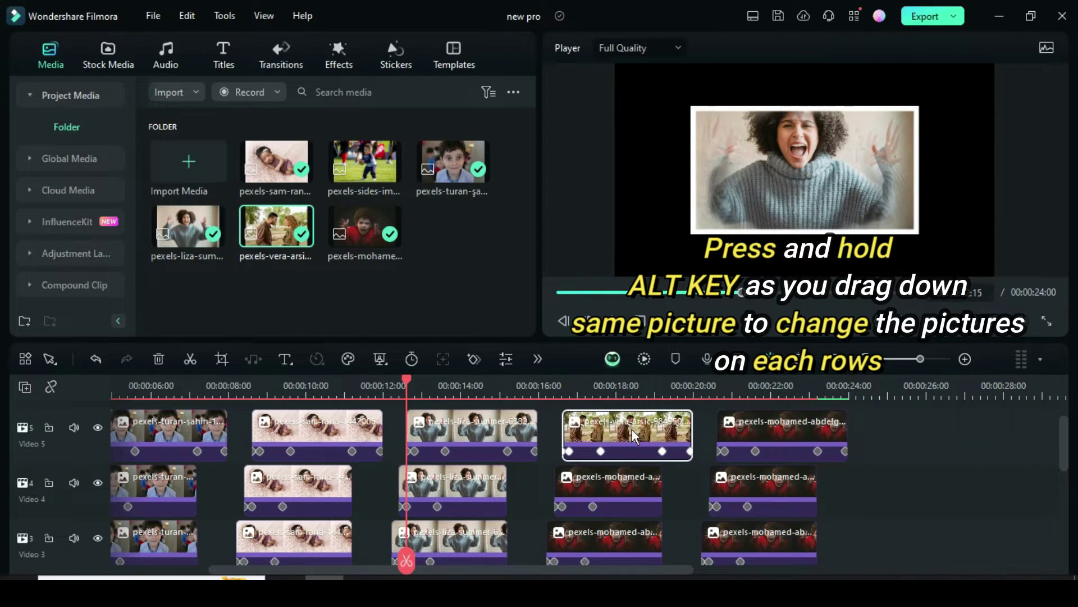
{"action": "left_click_drag", "start_coordinate": [272, 222], "coordinate": [607, 483]}
{"action": "scroll", "coordinate": [605, 483], "scroll_direction": "down", "scroll_amount": 1}
{"action": "left_click", "coordinate": [605, 483]}
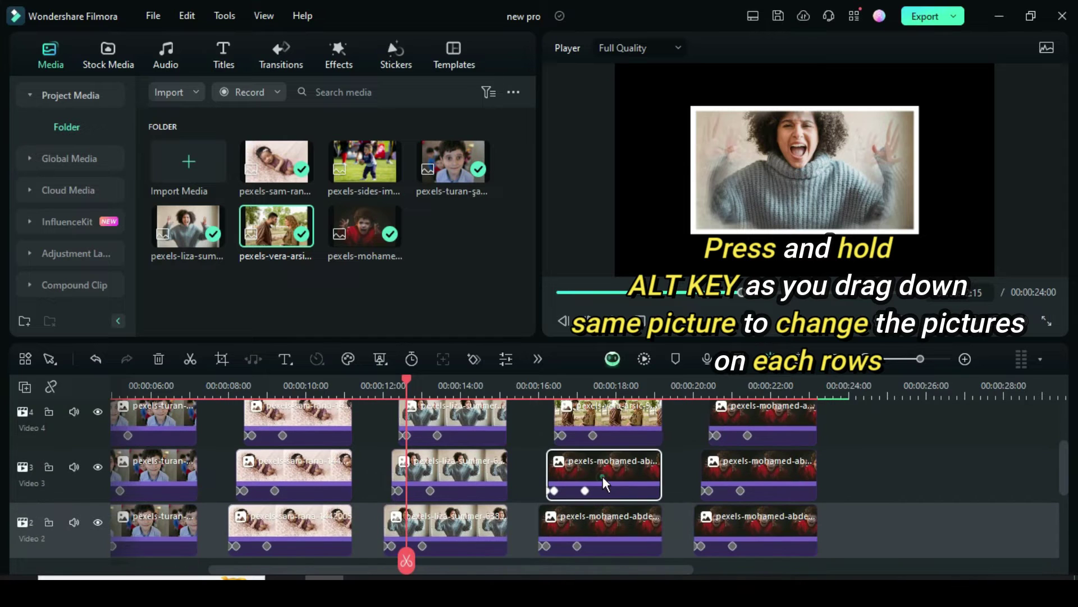
{"action": "scroll", "coordinate": [604, 479], "scroll_direction": "down", "scroll_amount": 1}
{"action": "left_click", "coordinate": [602, 494]}
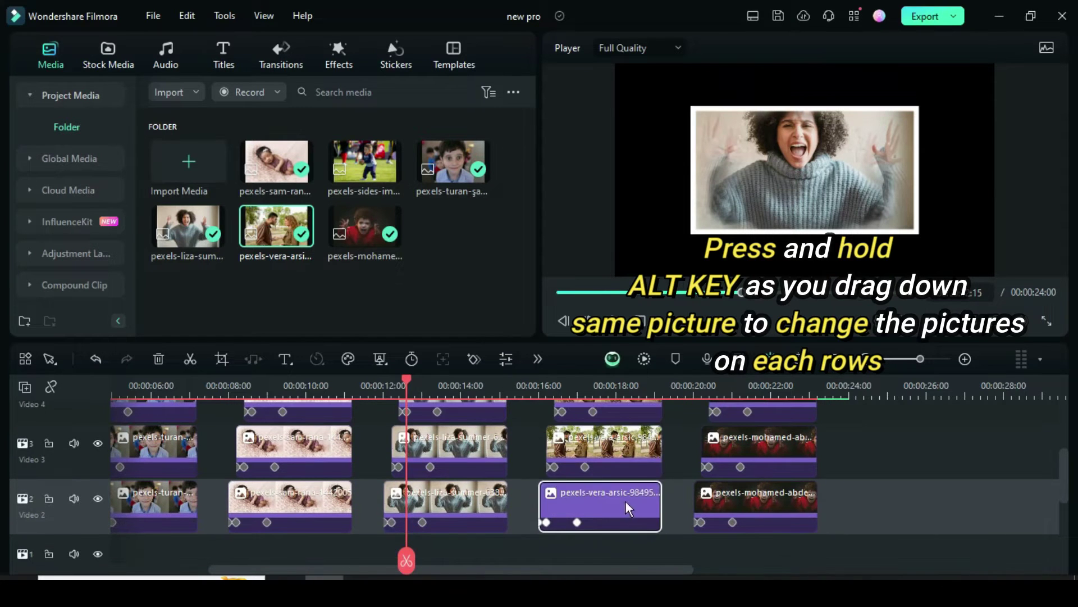
{"action": "scroll", "coordinate": [629, 506], "scroll_direction": "up", "scroll_amount": 2}
{"action": "scroll", "coordinate": [629, 498], "scroll_direction": "down", "scroll_amount": 1}
- Begin swapping the last slot to the toddler photo, starting with Video 4
{"action": "double_click", "coordinate": [769, 455]}
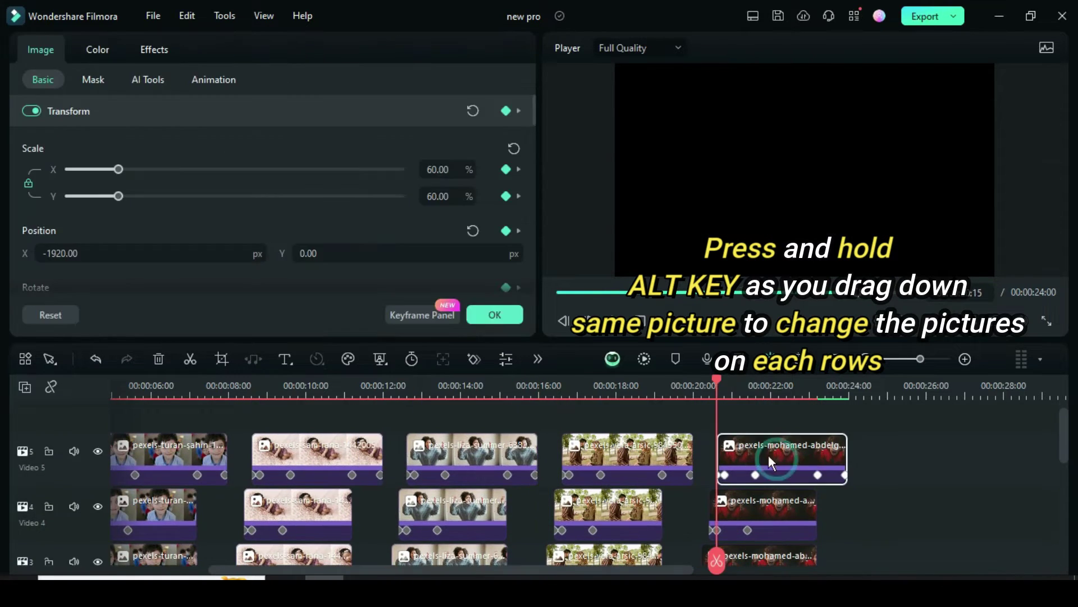
{"action": "left_click", "coordinate": [495, 313]}
{"action": "left_click_drag", "start_coordinate": [386, 150], "coordinate": [764, 460]}
{"action": "scroll", "coordinate": [764, 460], "scroll_direction": "down", "scroll_amount": 1}
{"action": "left_click", "coordinate": [762, 509]}
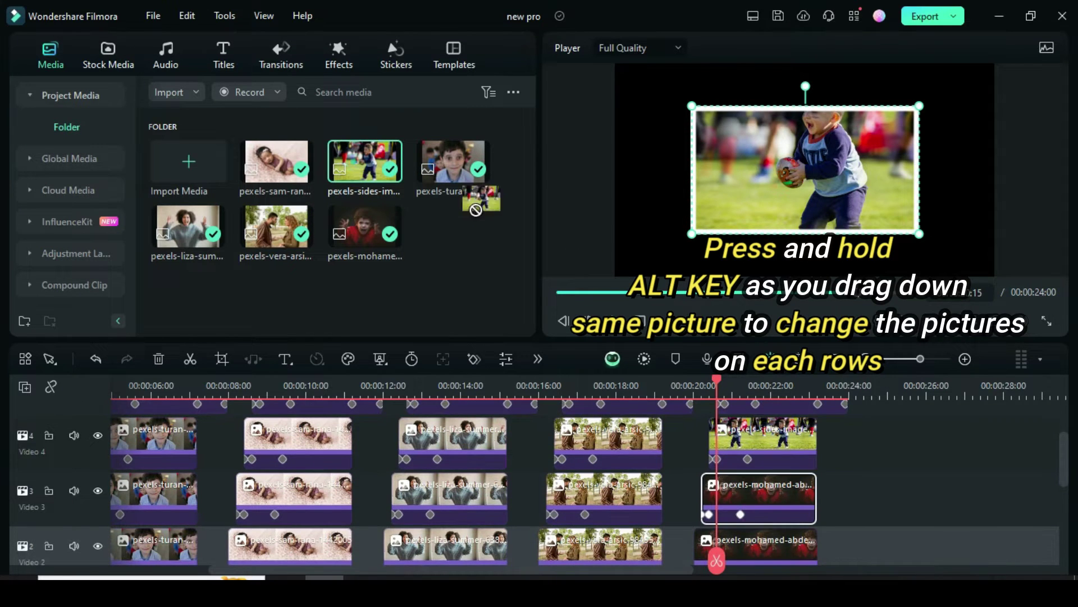
- Replace the last Video 3 and Video 2 clips with the toddler-with-ball photo
{"action": "left_click_drag", "start_coordinate": [476, 209], "coordinate": [758, 494]}
{"action": "scroll", "coordinate": [732, 497], "scroll_direction": "down", "scroll_amount": 1}
{"action": "left_click", "coordinate": [732, 498]}
{"action": "left_click_drag", "start_coordinate": [380, 169], "coordinate": [768, 506]}
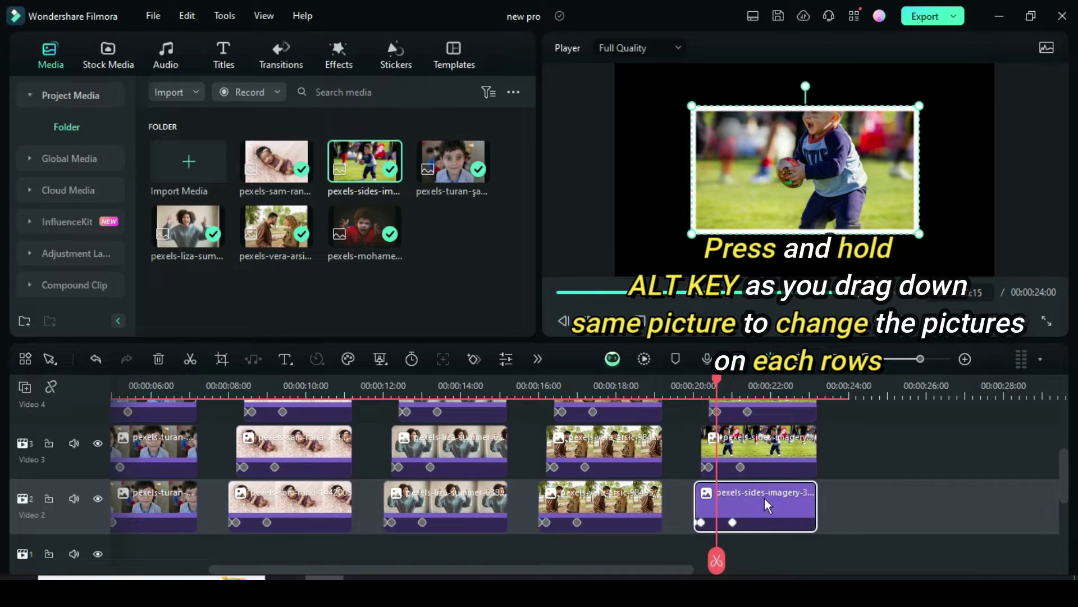
{"action": "scroll", "coordinate": [690, 524], "scroll_direction": "left", "scroll_amount": 3}
{"action": "scroll", "coordinate": [691, 524], "scroll_direction": "up", "scroll_amount": 2}
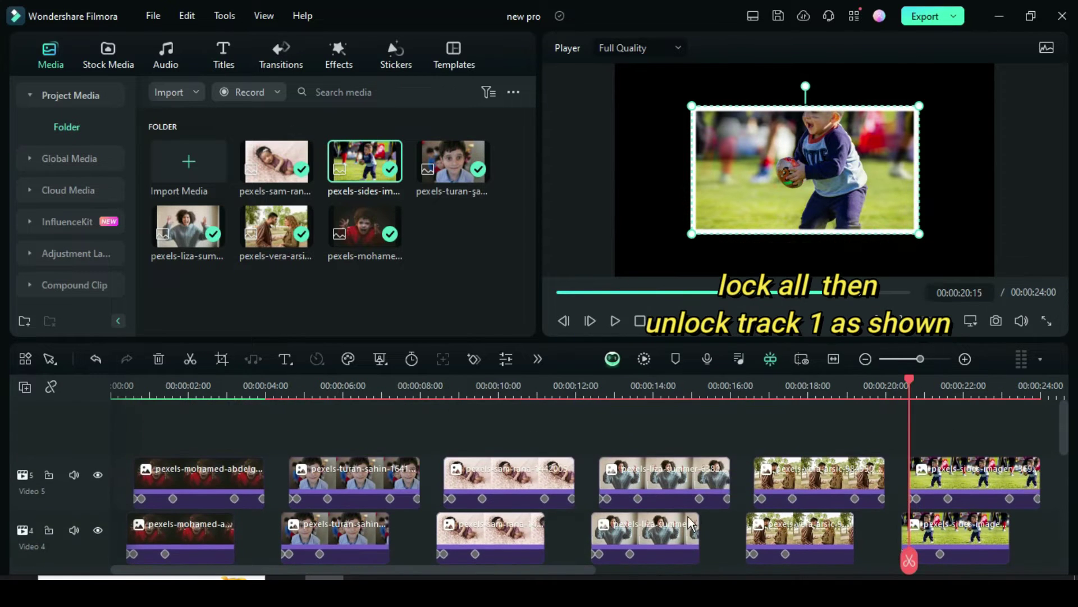
{"action": "scroll", "coordinate": [826, 460], "scroll_direction": "down", "scroll_amount": 2}
- Lock all tracks except Video 1 and return playback to the start
{"action": "right_click", "coordinate": [31, 403]}
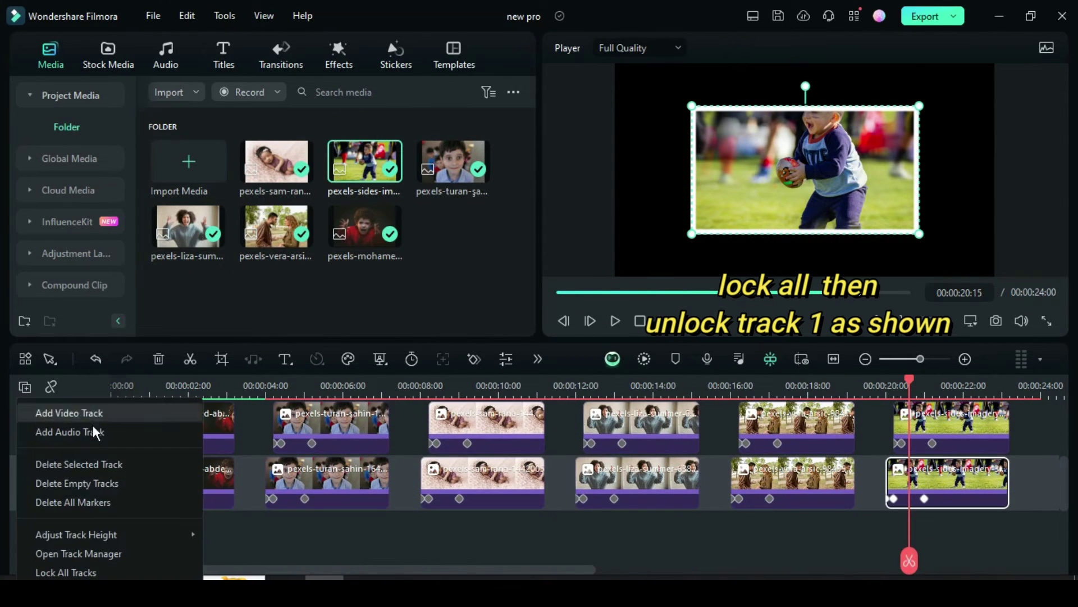
{"action": "left_click", "coordinate": [84, 573]}
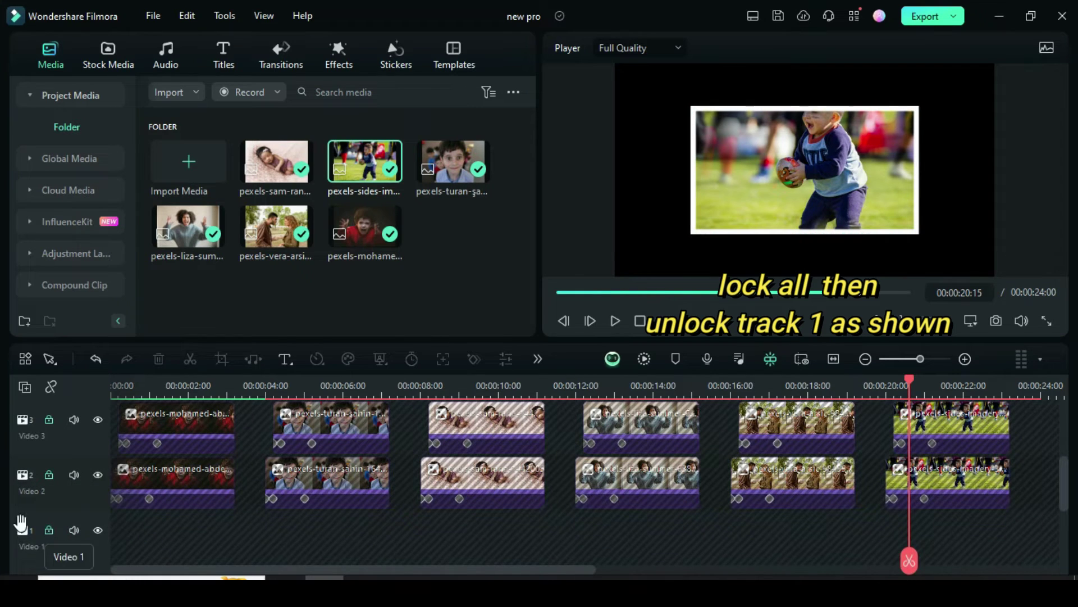
{"action": "left_click", "coordinate": [49, 529]}
{"action": "left_click", "coordinate": [559, 292]}
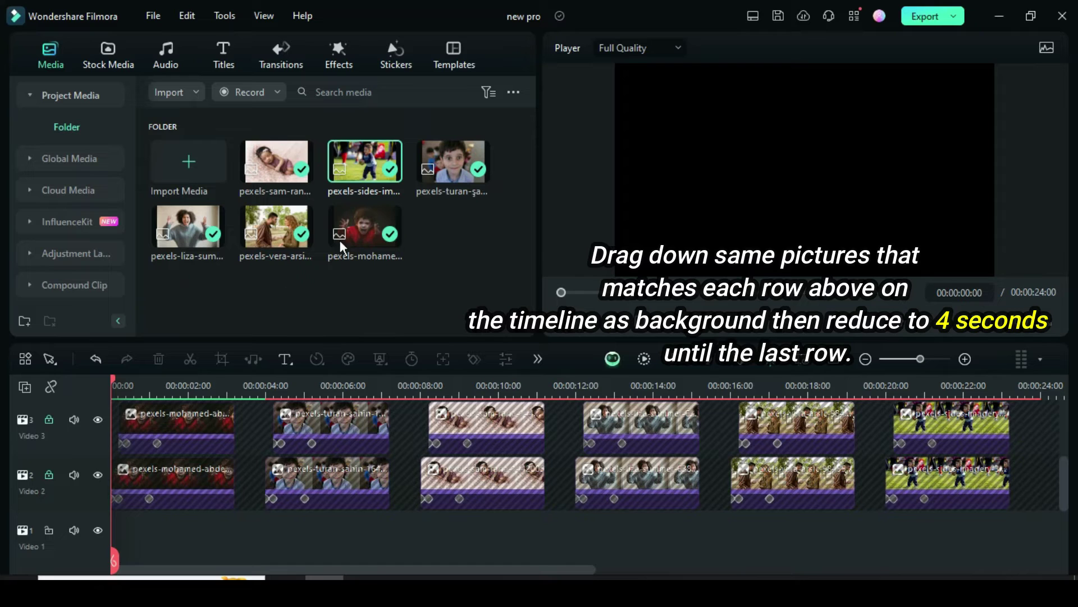
- Lay the screaming boy, smiling boy and sleeping baby photos on Video 1, each trimmed to 4 seconds
{"action": "left_click_drag", "start_coordinate": [362, 226], "coordinate": [121, 506]}
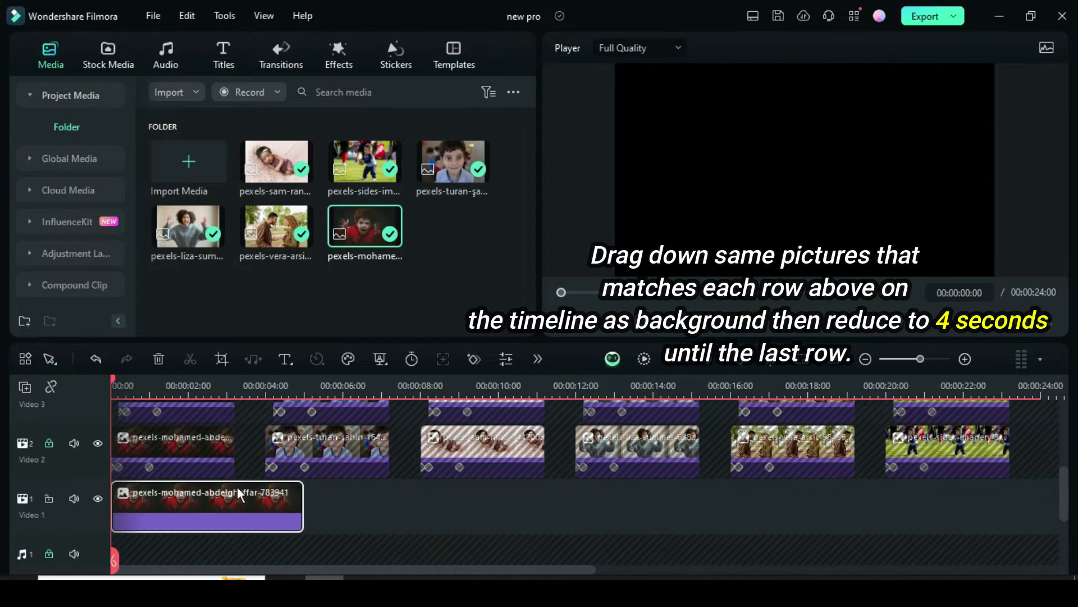
{"action": "left_click_drag", "start_coordinate": [301, 504], "coordinate": [264, 506]}
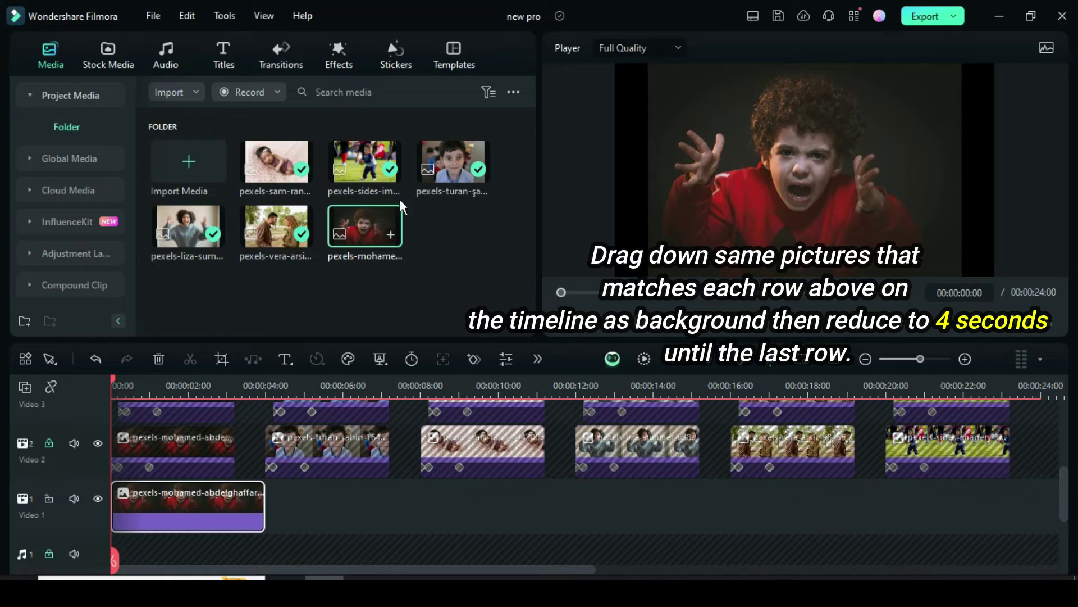
{"action": "left_click_drag", "start_coordinate": [454, 163], "coordinate": [362, 514]}
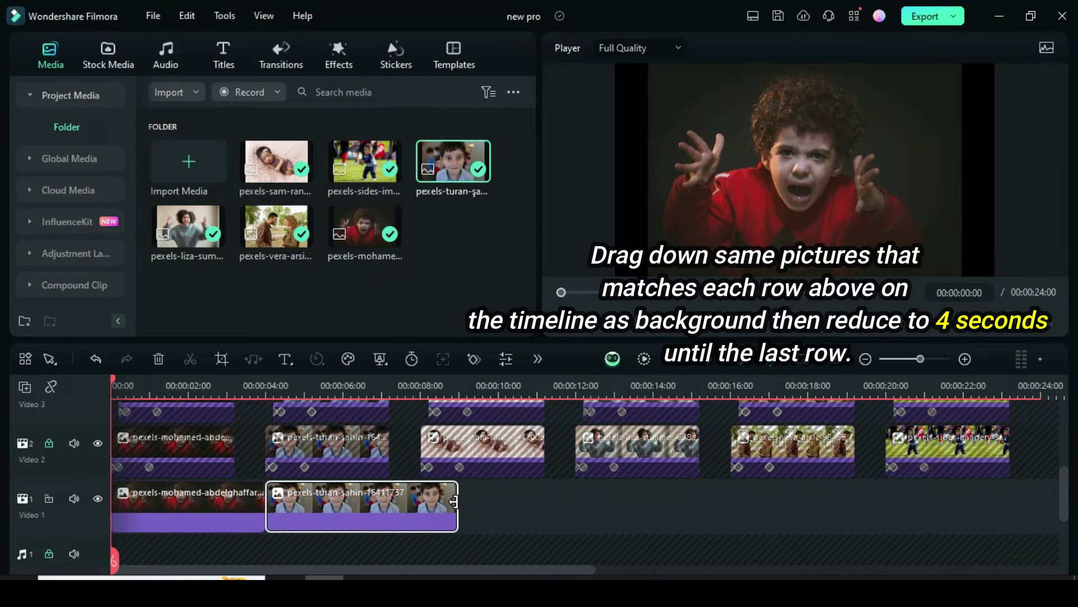
{"action": "left_click_drag", "start_coordinate": [454, 502], "coordinate": [417, 498]}
{"action": "left_click_drag", "start_coordinate": [276, 162], "coordinate": [472, 505]}
{"action": "left_click_drag", "start_coordinate": [611, 500], "coordinate": [569, 500]}
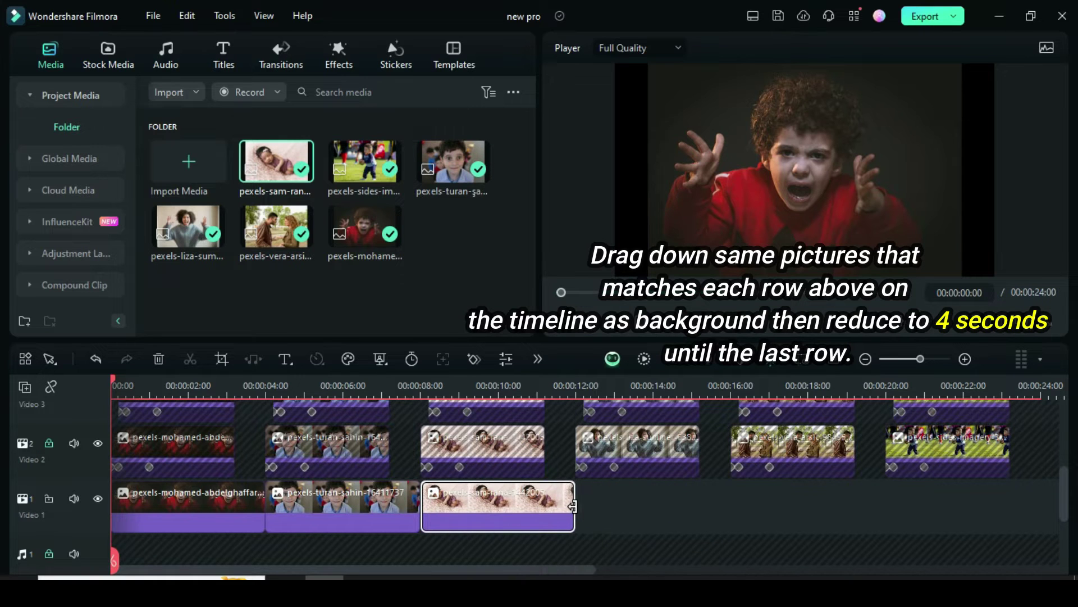
- Add 4-second shouting woman, vera and toddler backgrounds to Video 1
{"action": "left_click_drag", "start_coordinate": [160, 211], "coordinate": [696, 512]}
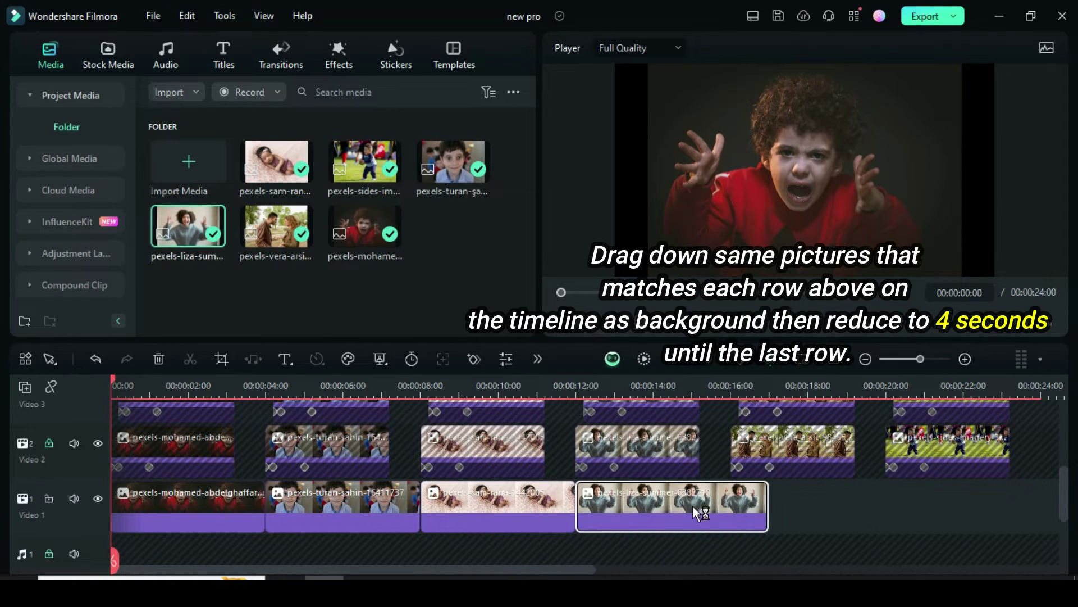
{"action": "left_click_drag", "start_coordinate": [763, 500], "coordinate": [728, 502]}
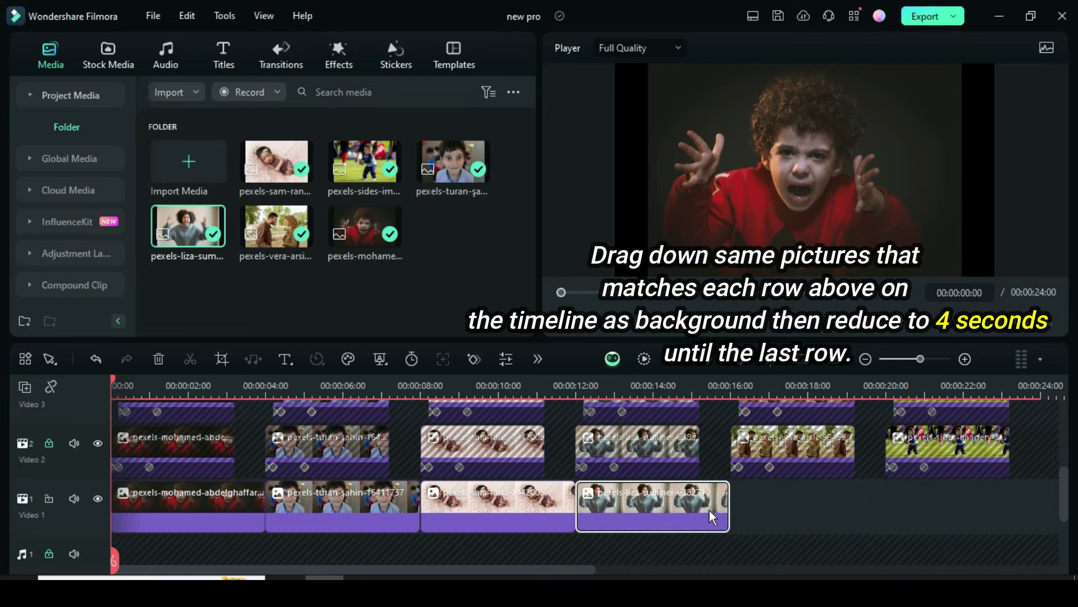
{"action": "left_click_drag", "start_coordinate": [276, 224], "coordinate": [753, 508]}
{"action": "left_click_drag", "start_coordinate": [924, 502], "coordinate": [881, 501]}
{"action": "left_click_drag", "start_coordinate": [365, 165], "coordinate": [893, 508]}
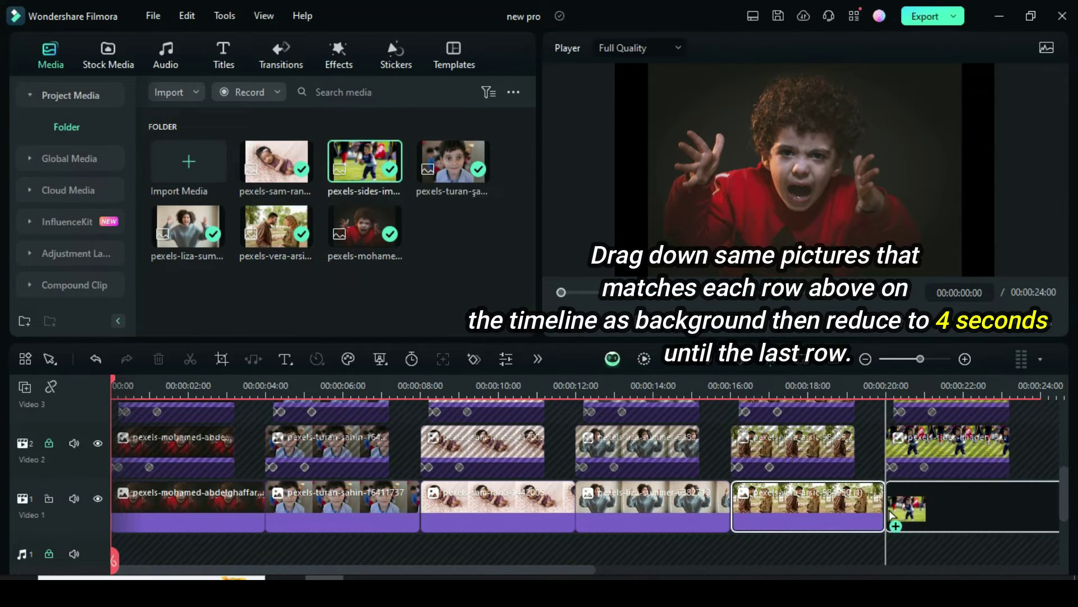
{"action": "left_click_drag", "start_coordinate": [522, 570], "coordinate": [590, 570]}
{"action": "left_click_drag", "start_coordinate": [904, 505], "coordinate": [922, 499]}
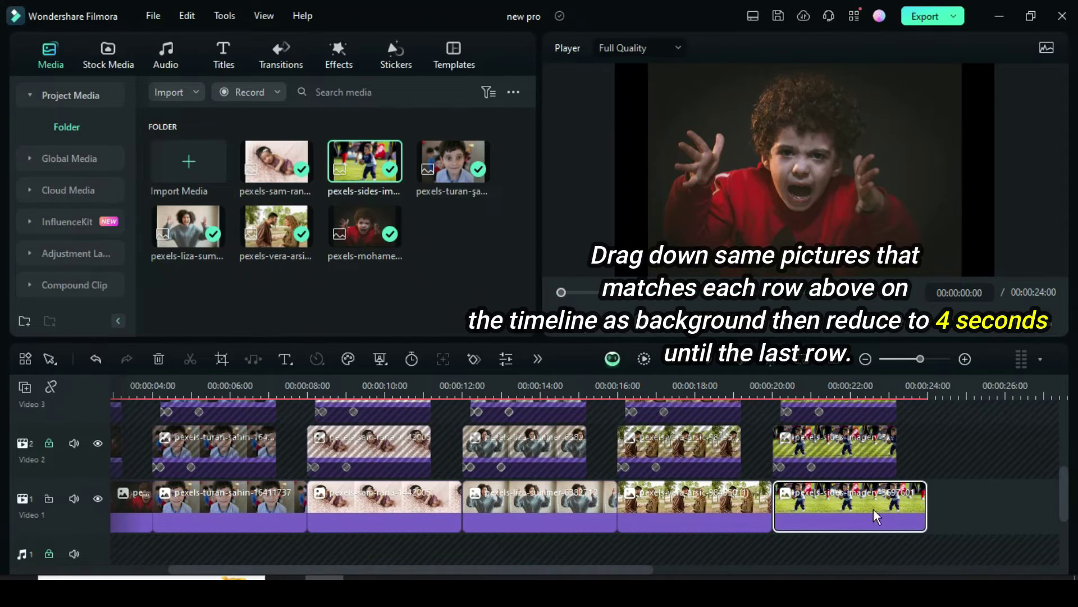
{"action": "scroll", "coordinate": [1011, 494], "scroll_direction": "left", "scroll_amount": 3}
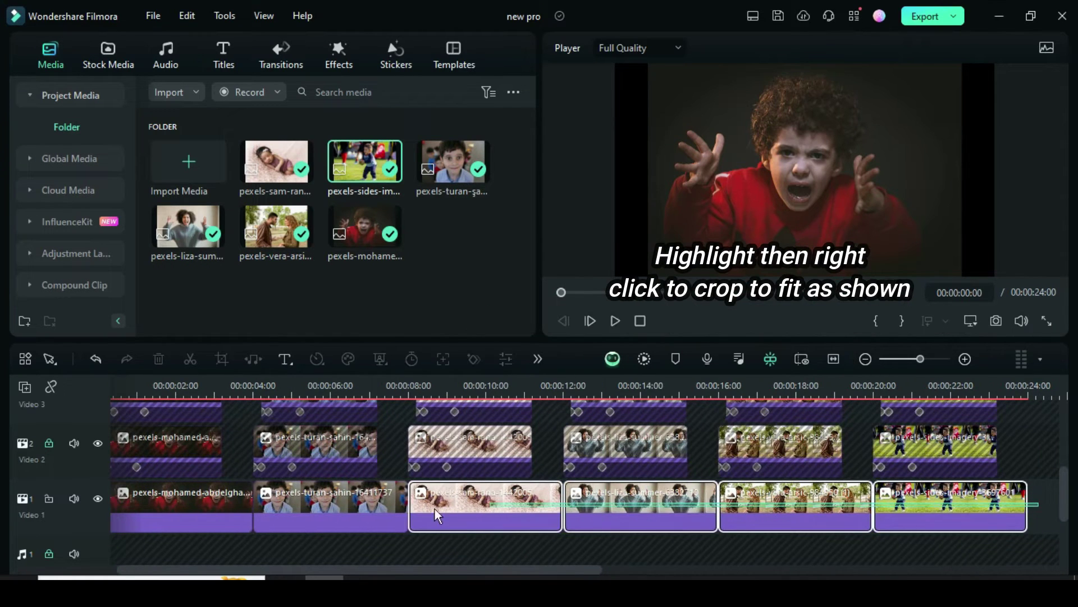
- Apply Crop to Fit to all Video 1 background clips
{"action": "left_click", "coordinate": [144, 509], "text": "shift"}
{"action": "right_click", "coordinate": [325, 495]}
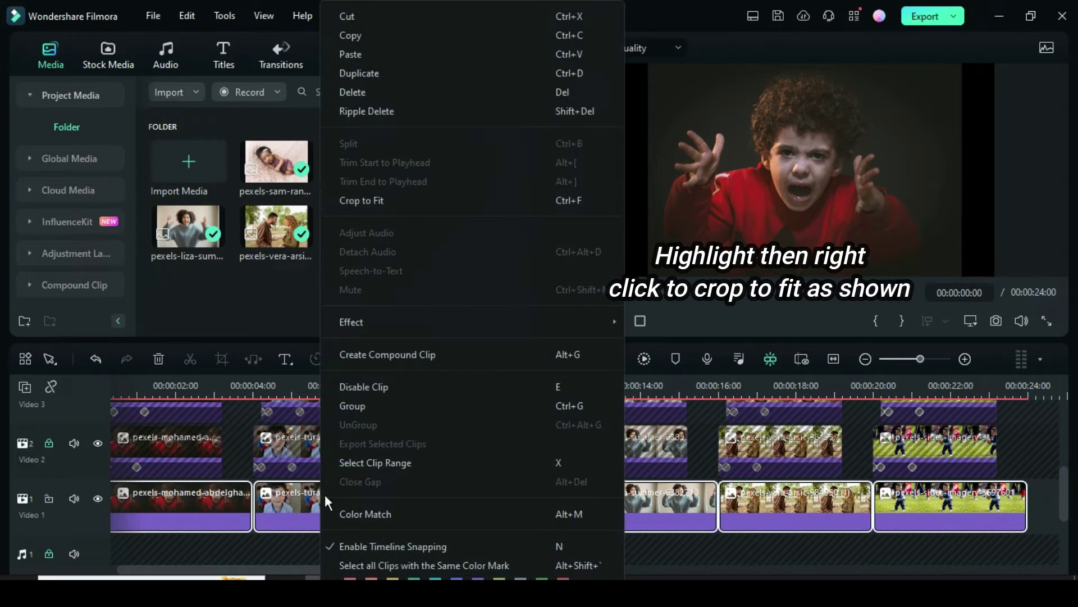
{"action": "left_click", "coordinate": [368, 201]}
{"action": "left_click", "coordinate": [330, 557]}
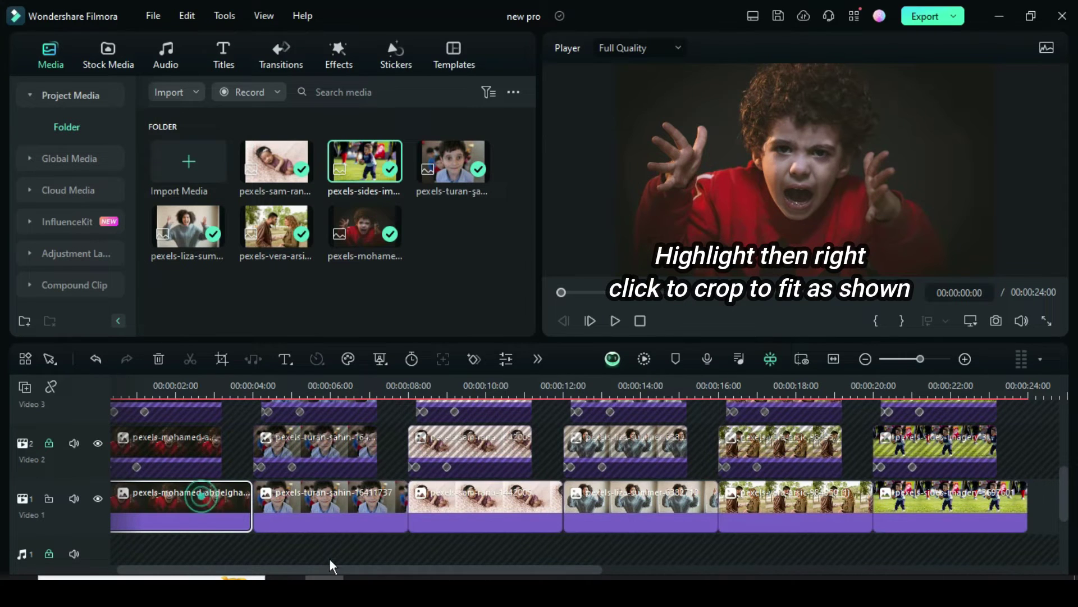
{"action": "left_click_drag", "start_coordinate": [326, 569], "coordinate": [303, 568]}
- Place Dissolve transitions between the Video 1 background clips
{"action": "left_click", "coordinate": [282, 52]}
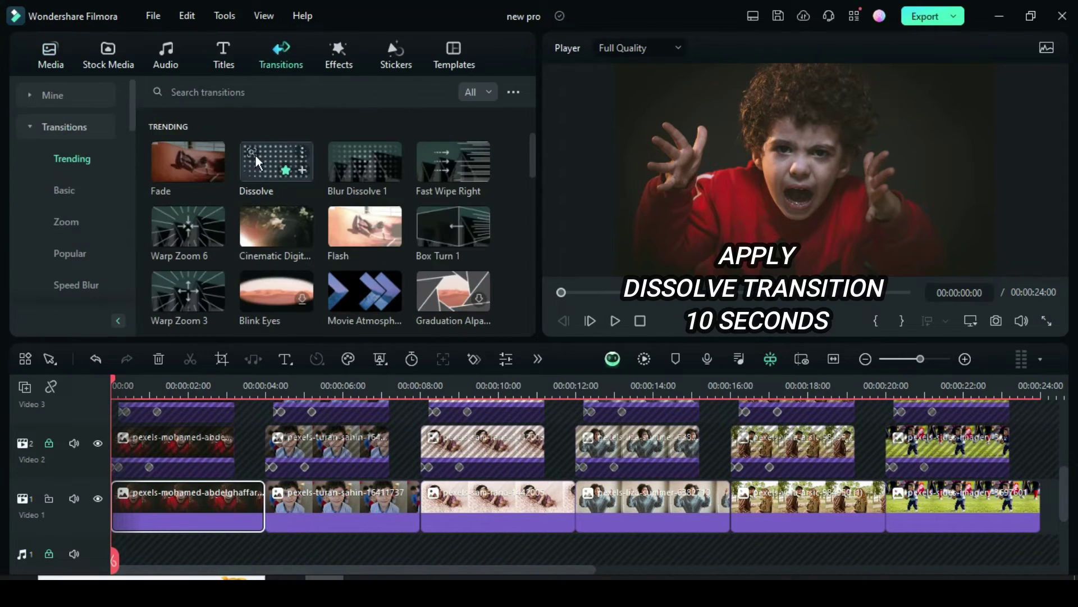
{"action": "left_click_drag", "start_coordinate": [285, 163], "coordinate": [286, 510]}
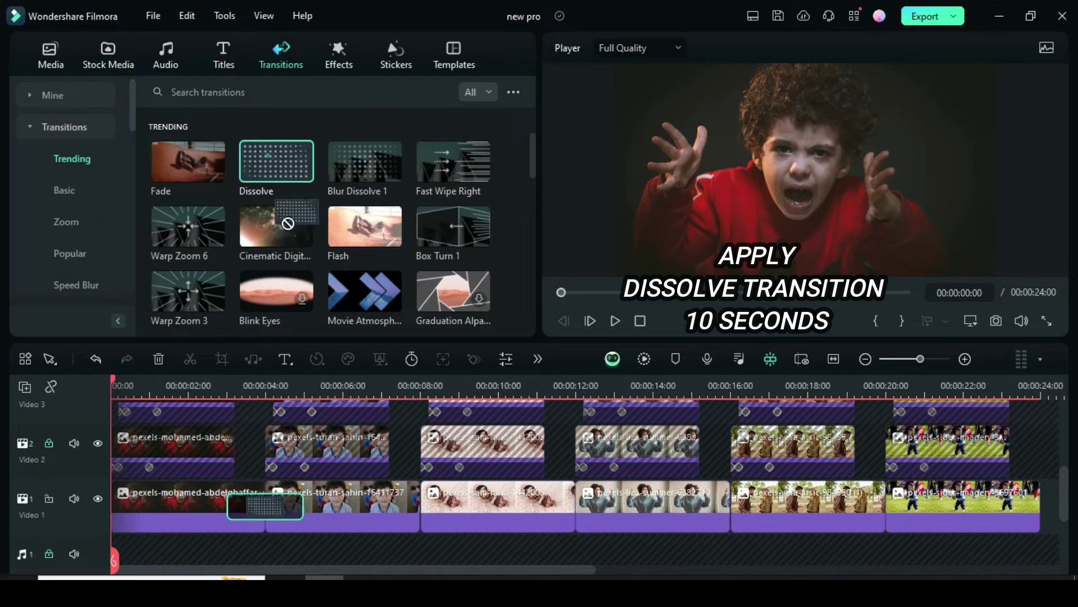
{"action": "left_click_drag", "start_coordinate": [276, 161], "coordinate": [579, 493]}
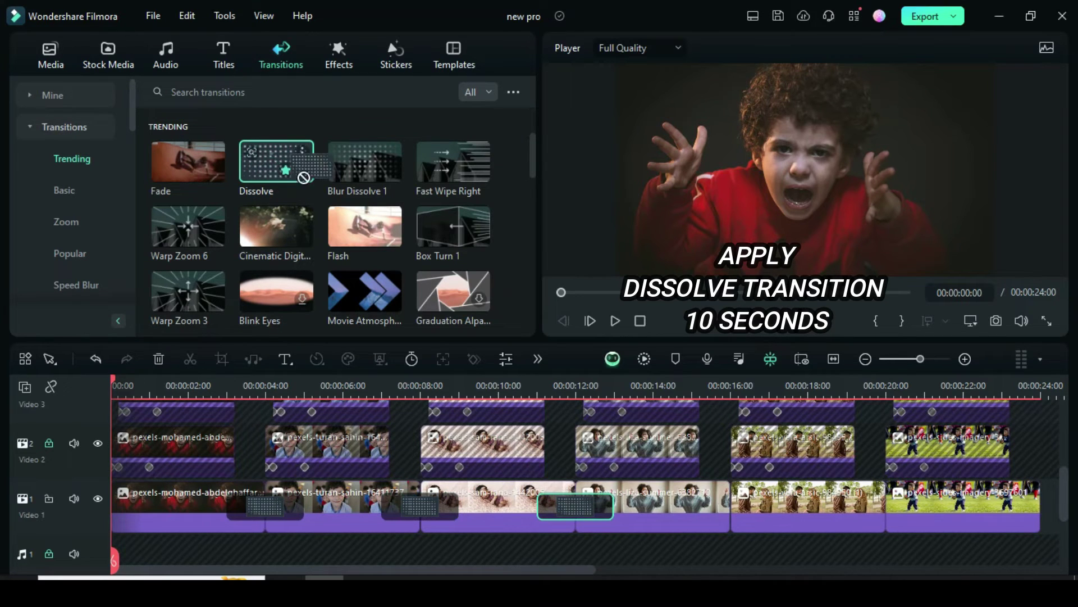
{"action": "left_click_drag", "start_coordinate": [304, 177], "coordinate": [730, 508]}
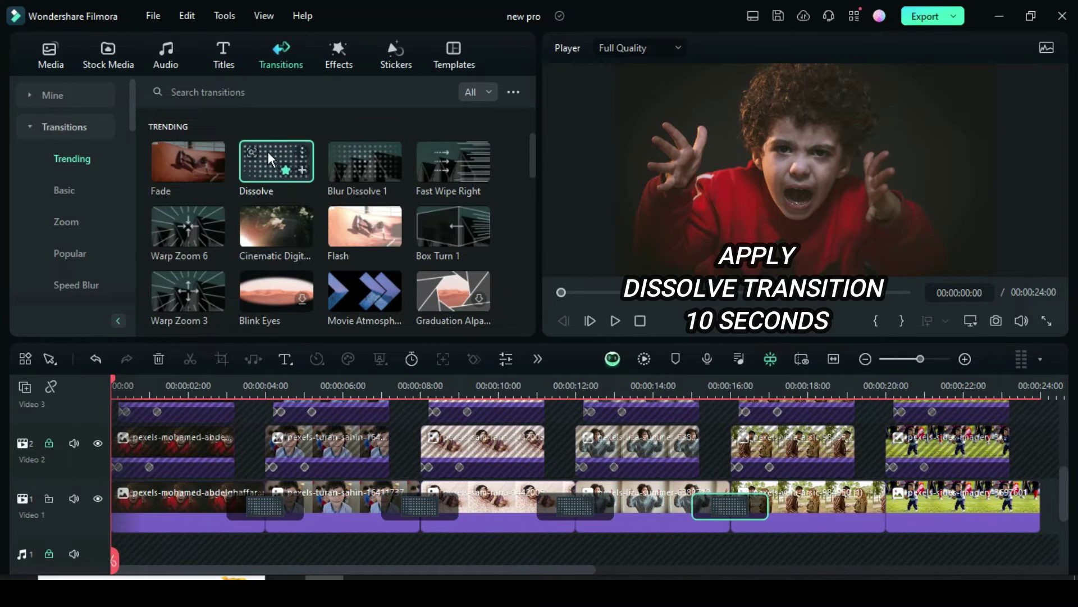
{"action": "left_click_drag", "start_coordinate": [269, 159], "coordinate": [886, 508]}
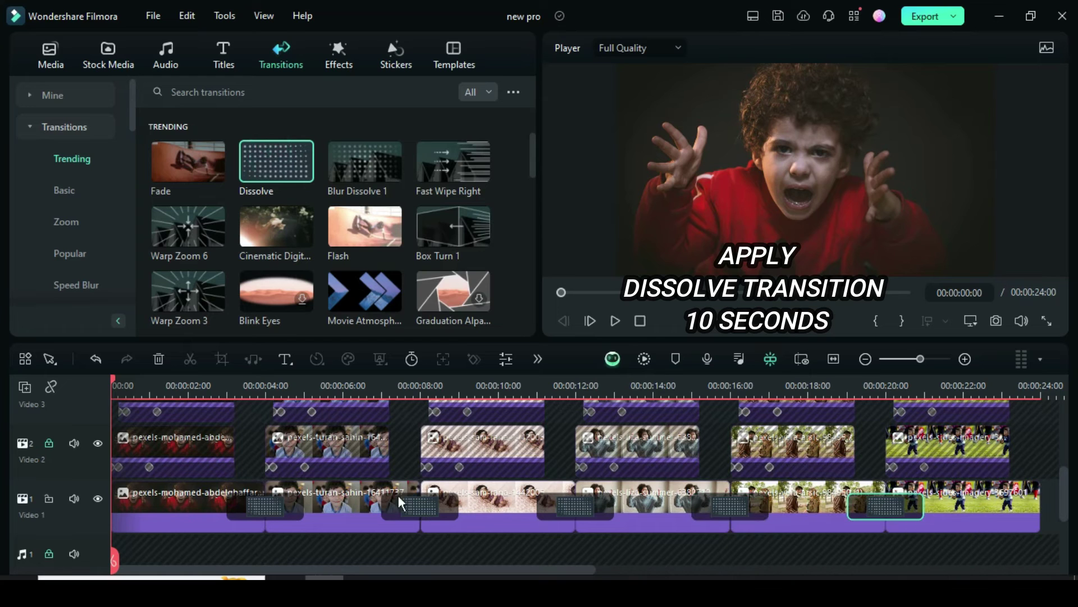
- Set the dissolves to 10 frames and apply that duration to all
{"action": "left_click_drag", "start_coordinate": [303, 514], "coordinate": [278, 523]}
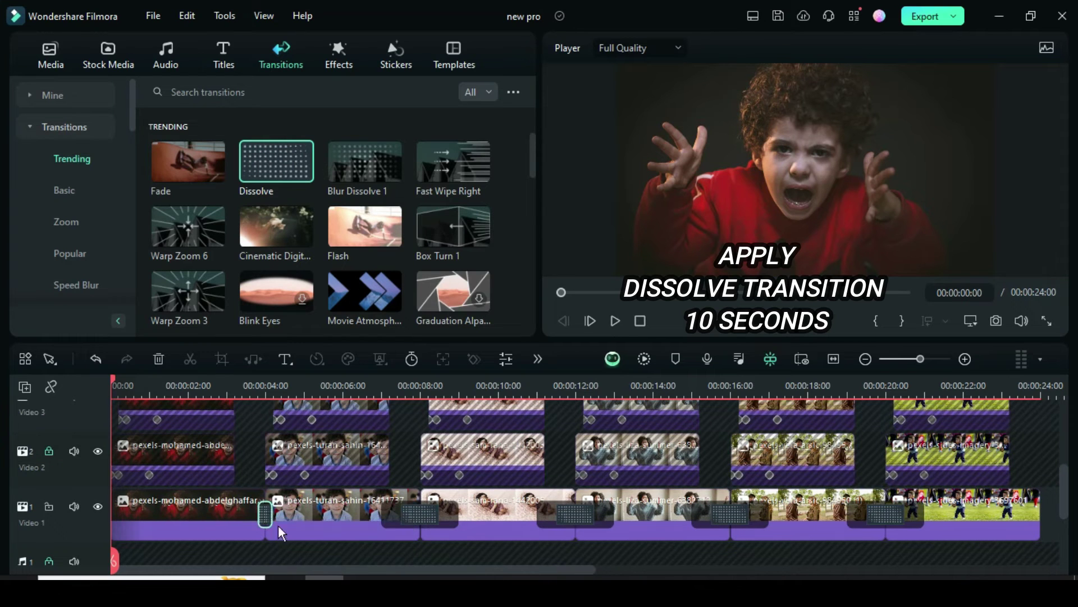
{"action": "double_click", "coordinate": [264, 517]}
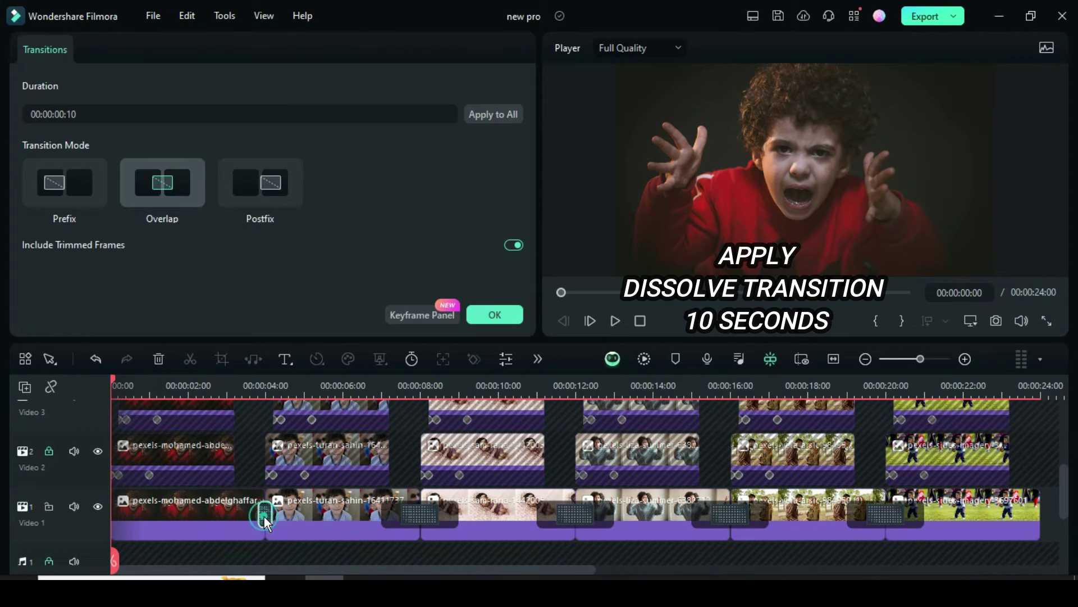
{"action": "left_click", "coordinate": [490, 115]}
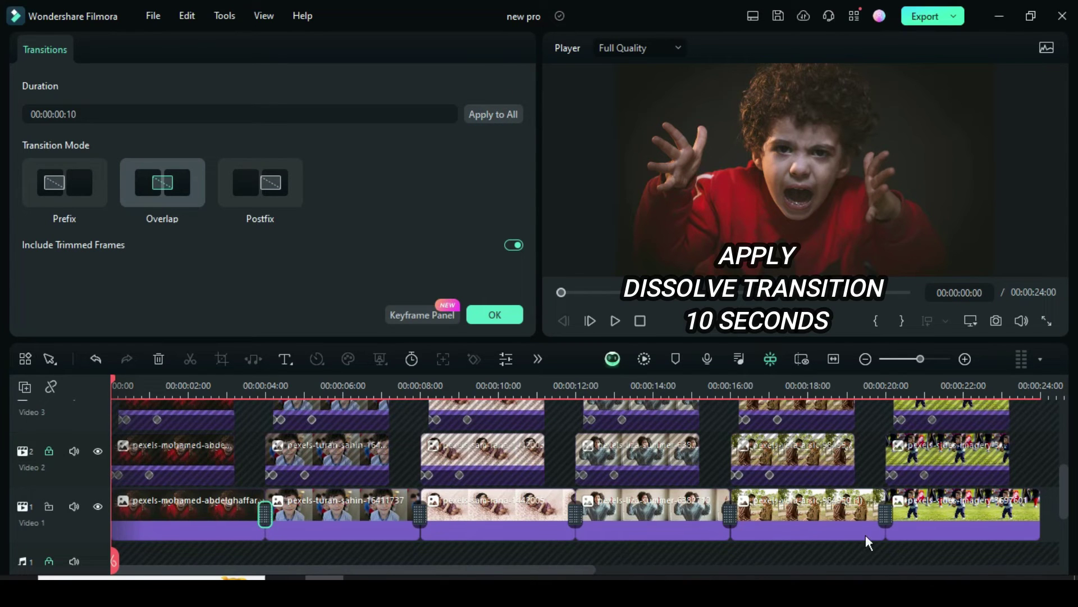
{"action": "scroll", "coordinate": [904, 520], "scroll_direction": "up", "scroll_amount": 5}
- Add a Video 6 track with the Apfel effect stretched across all 24 seconds
{"action": "left_click", "coordinate": [25, 388]}
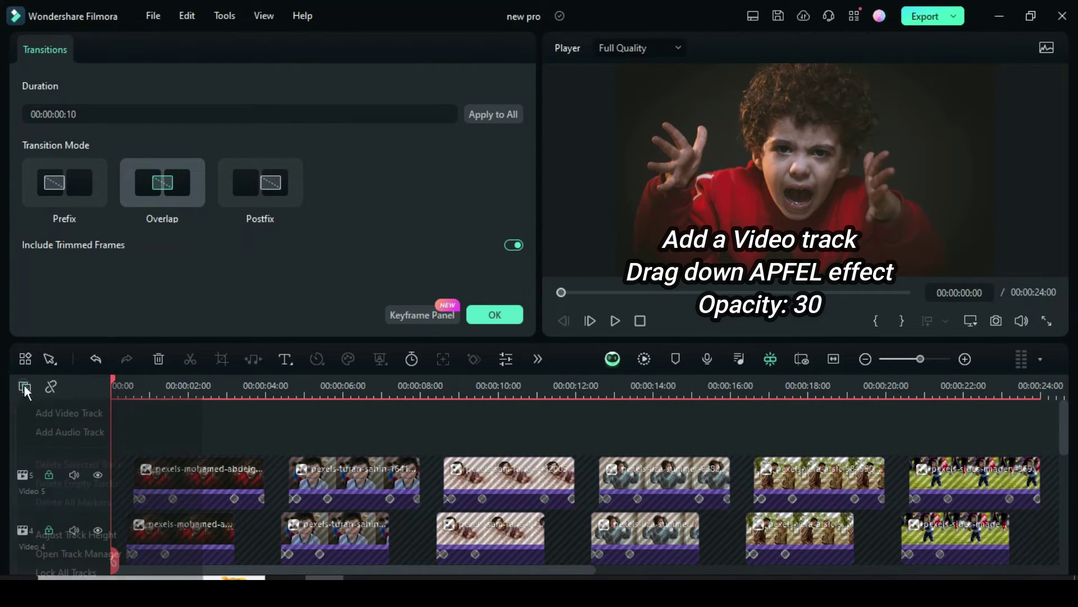
{"action": "left_click", "coordinate": [63, 411]}
{"action": "left_click", "coordinate": [484, 317]}
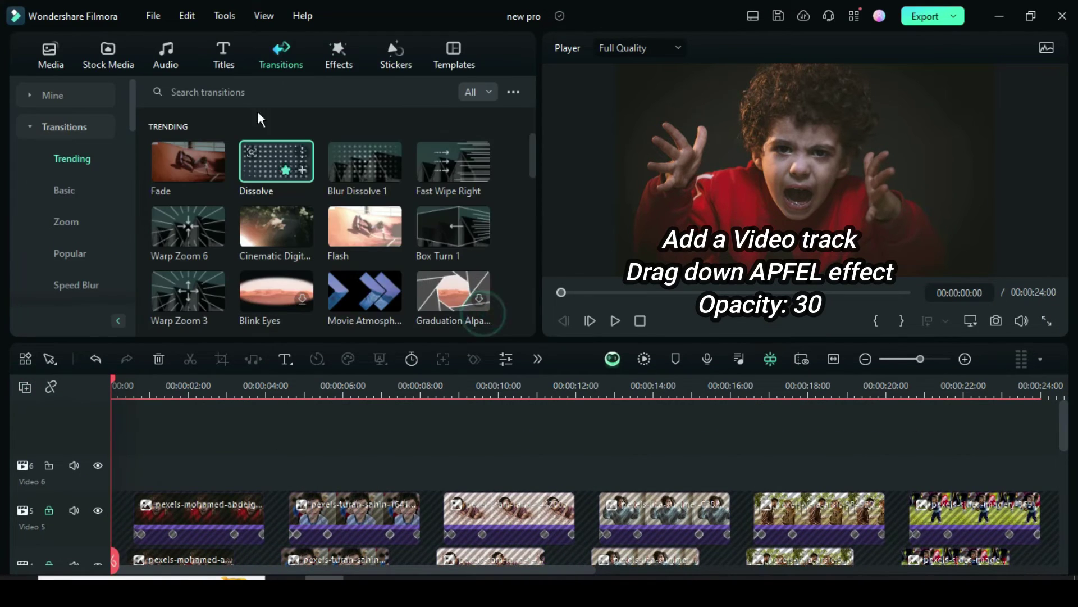
{"action": "left_click", "coordinate": [339, 57]}
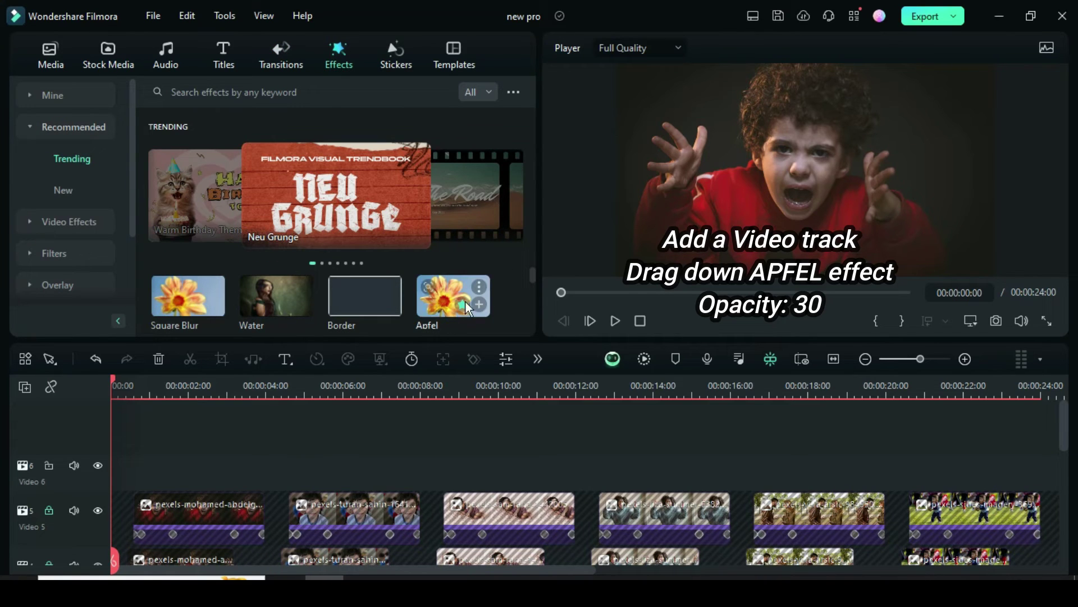
{"action": "left_click_drag", "start_coordinate": [442, 306], "coordinate": [185, 456]}
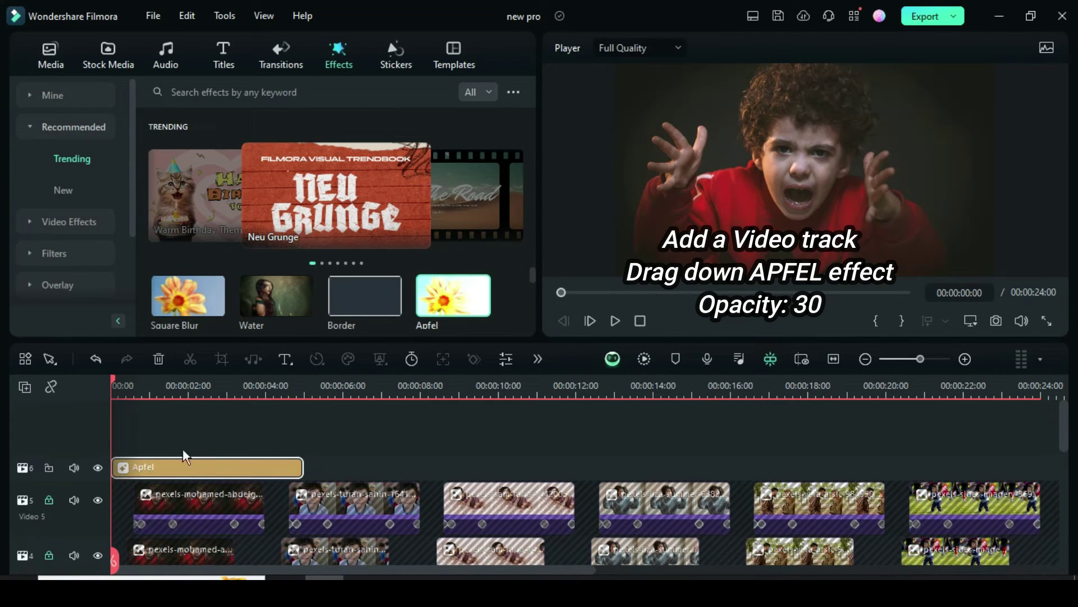
{"action": "left_click_drag", "start_coordinate": [299, 466], "coordinate": [1039, 469]}
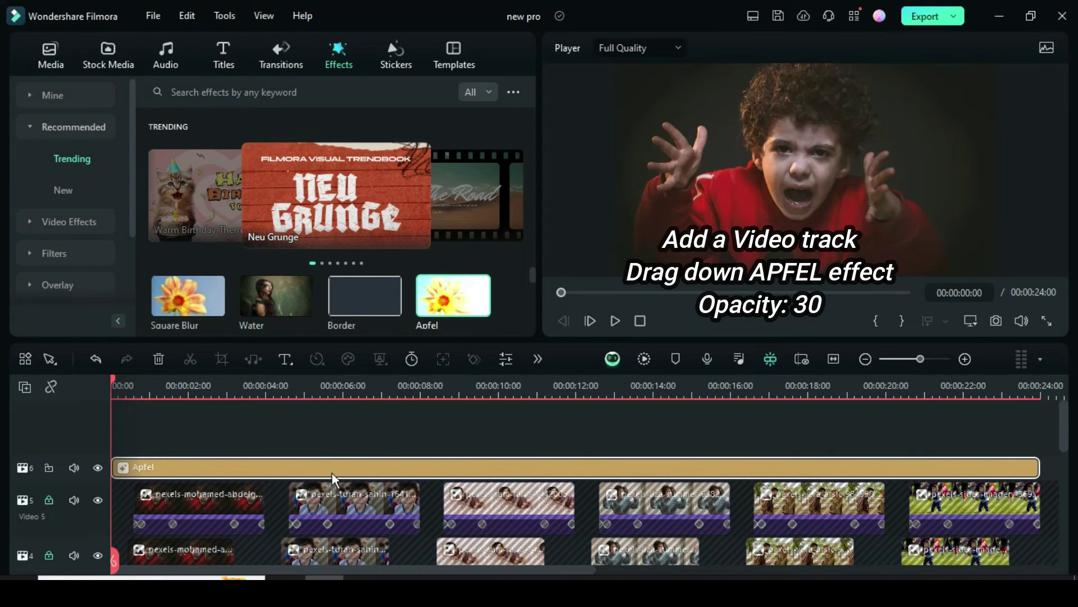
{"action": "double_click", "coordinate": [328, 470]}
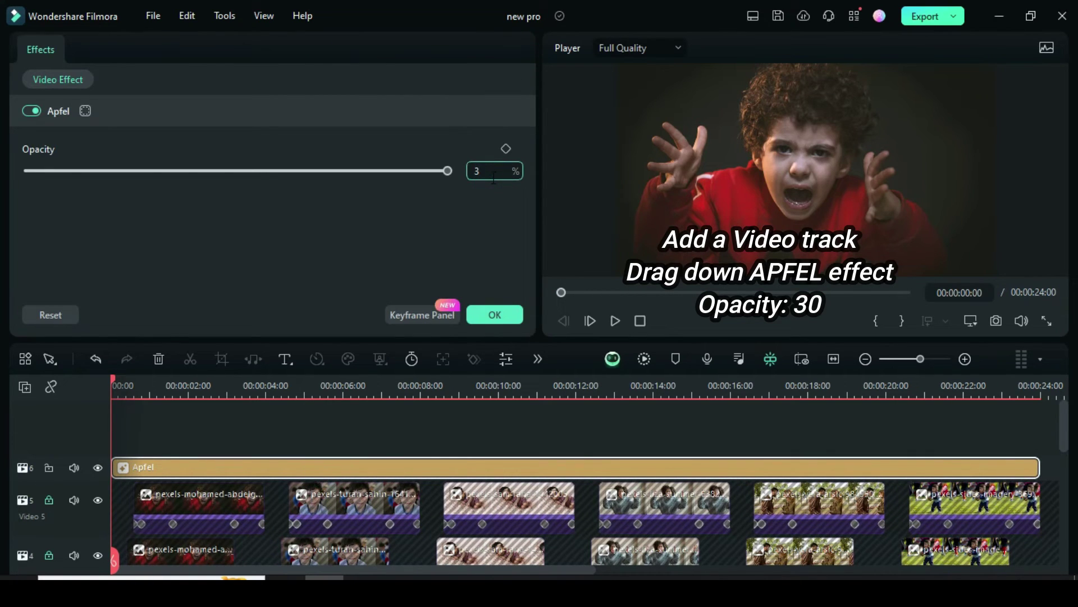
- Confirm the Apfel opacity change and unlock every timeline track
{"action": "left_click", "coordinate": [494, 315]}
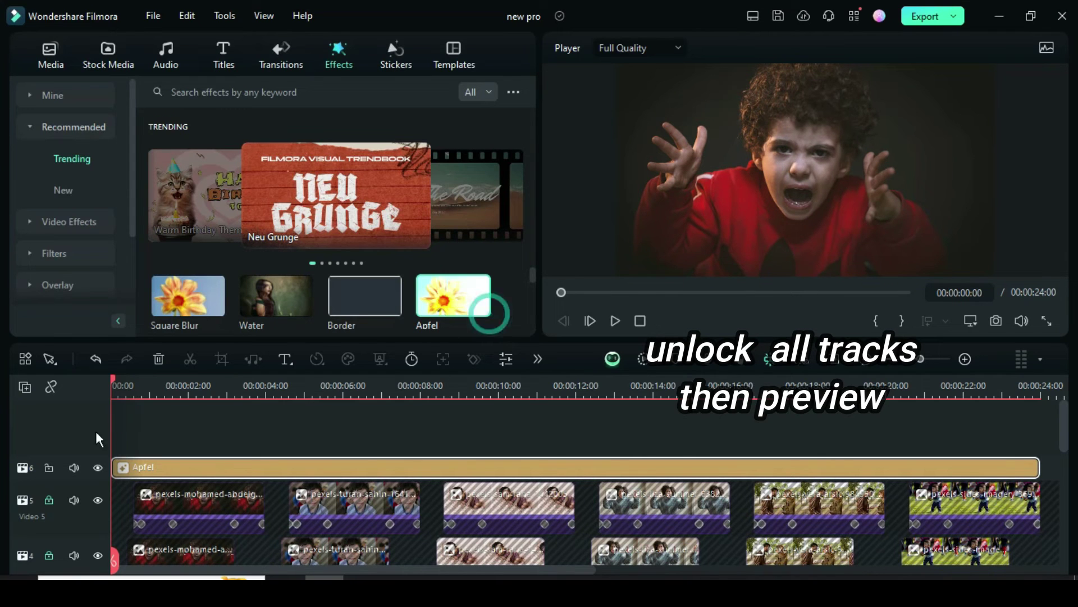
{"action": "left_click", "coordinate": [24, 387]}
{"action": "left_click", "coordinate": [66, 572]}
{"action": "left_click", "coordinate": [24, 387]}
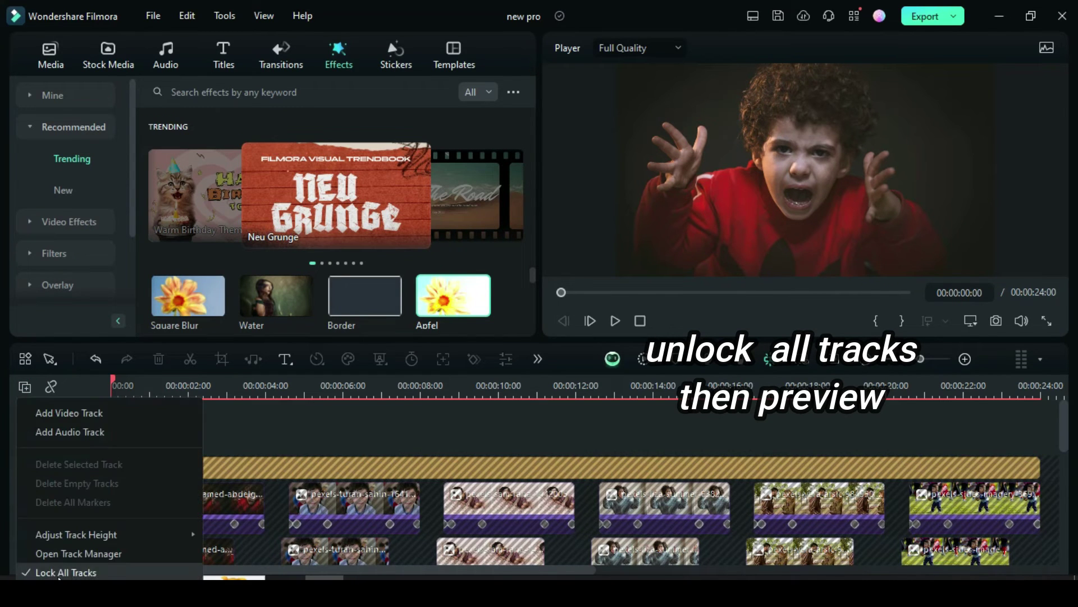
{"action": "left_click", "coordinate": [65, 572]}
- Render a preview of the 24-second slideshow
{"action": "scroll", "coordinate": [375, 493], "scroll_direction": "down", "scroll_amount": 1}
{"action": "scroll", "coordinate": [375, 493], "scroll_direction": "down", "scroll_amount": 5}
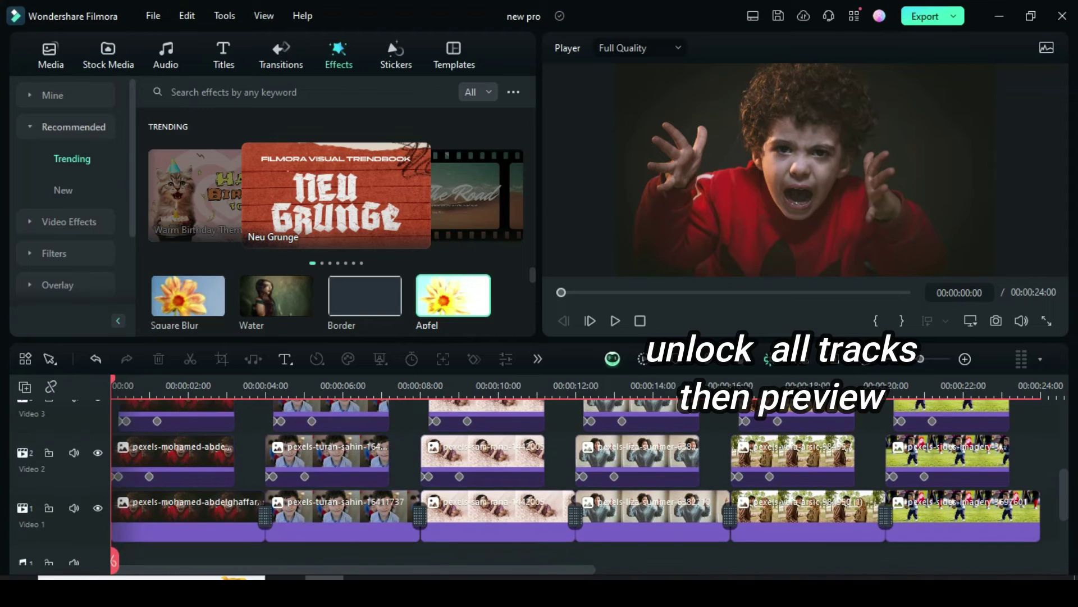
{"action": "scroll", "coordinate": [809, 466], "scroll_direction": "up", "scroll_amount": 5}
{"action": "scroll", "coordinate": [812, 468], "scroll_direction": "down", "scroll_amount": 3}
{"action": "scroll", "coordinate": [813, 470], "scroll_direction": "up", "scroll_amount": 3}
{"action": "left_click", "coordinate": [645, 358]}
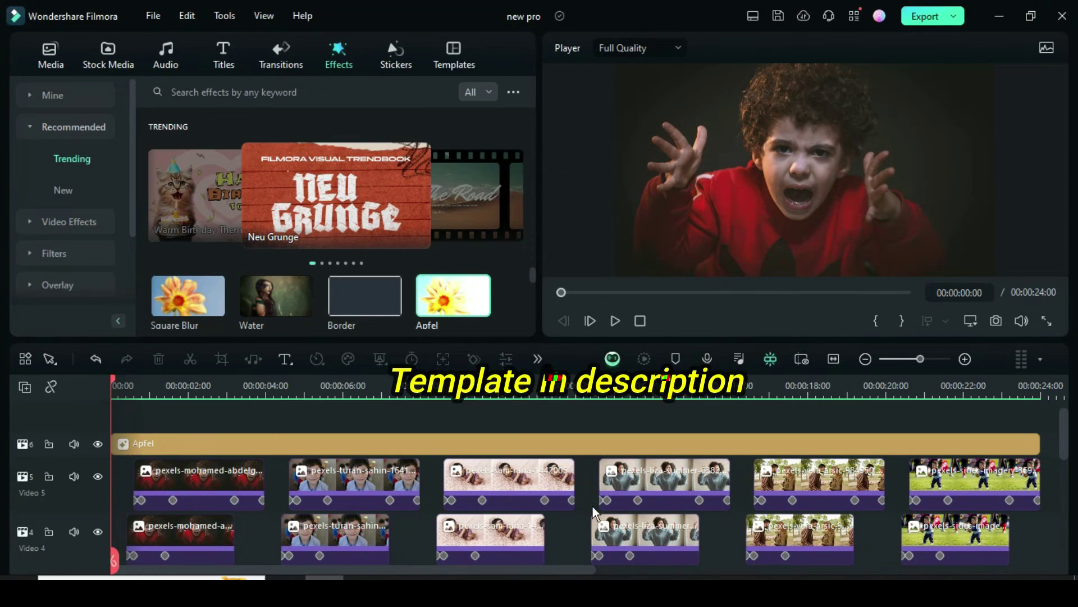
{"action": "scroll", "coordinate": [466, 460], "scroll_direction": "down", "scroll_amount": 5}
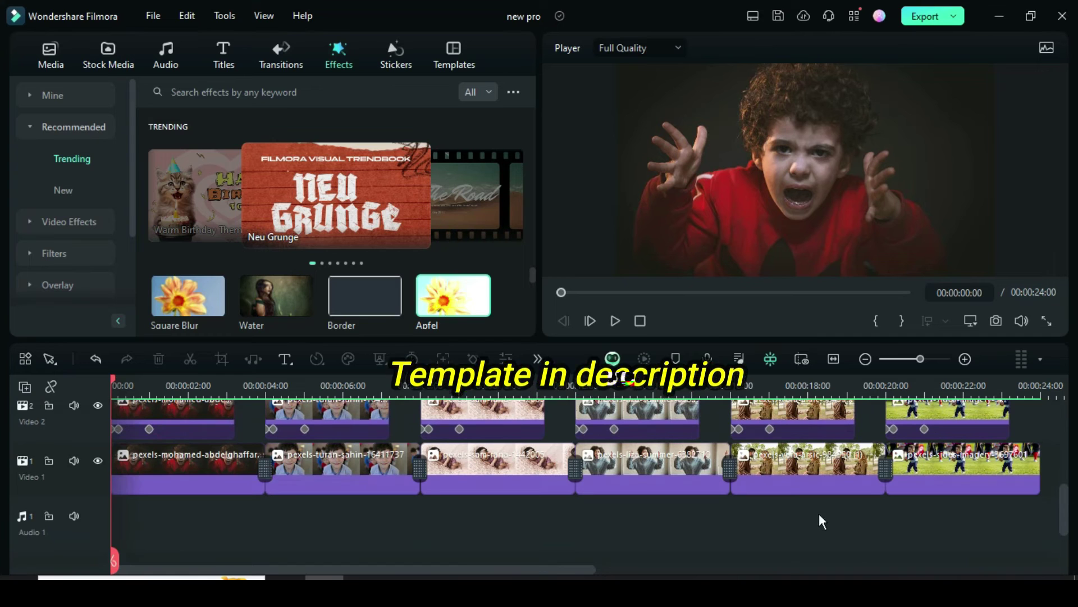